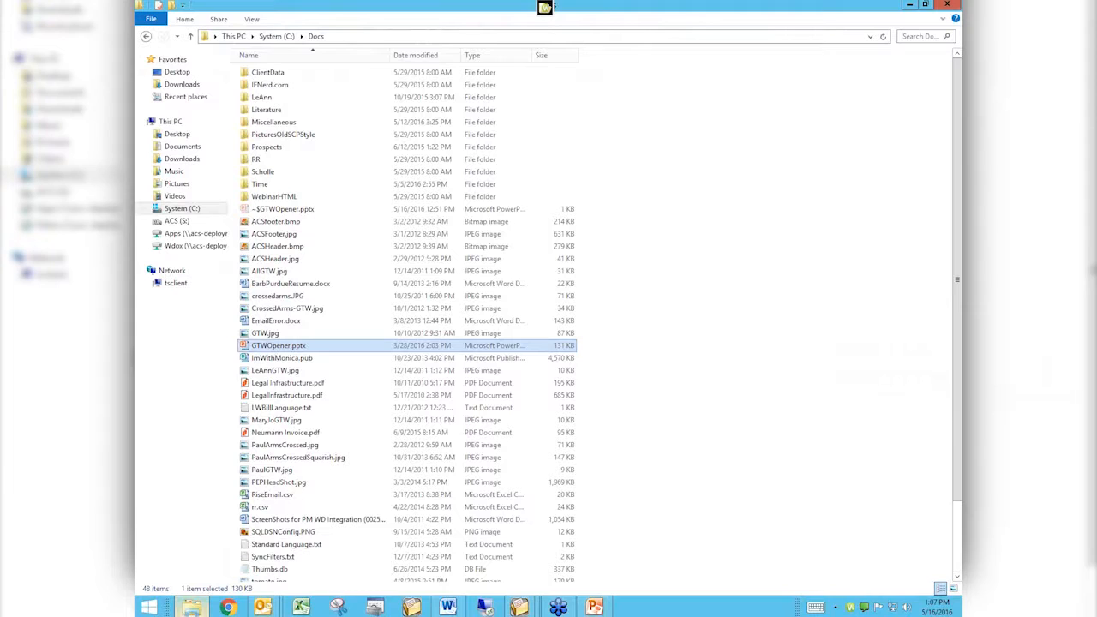
- Launch the GLS program from the STINFR folder on the ACS (S:) drive
click(176, 220)
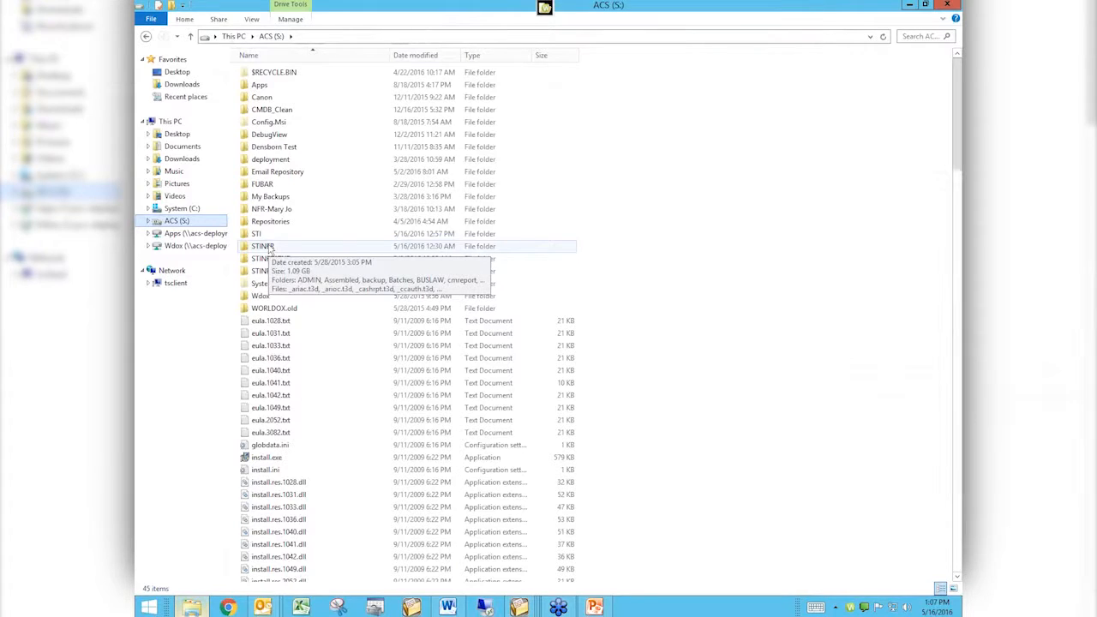
double_click(269, 247)
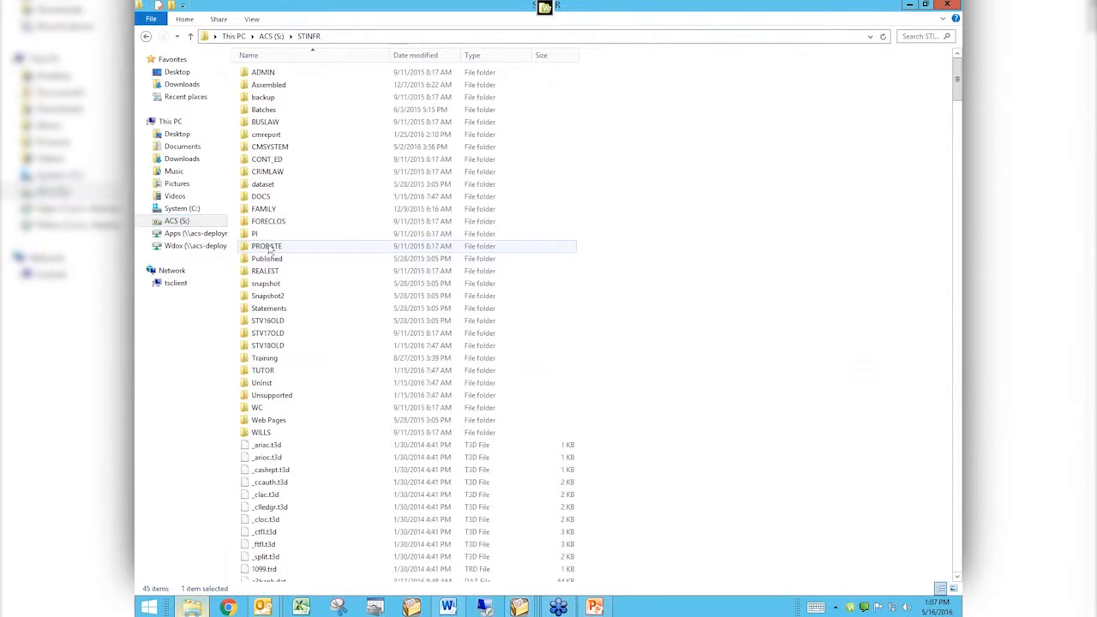
click(277, 535)
text(gl)
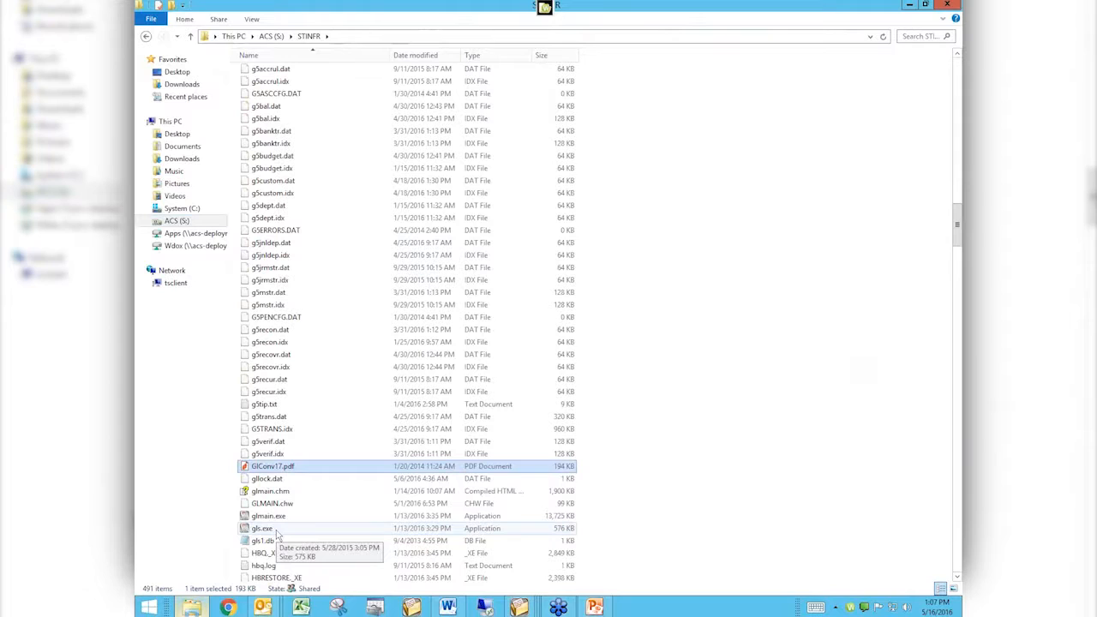
key(Down)
key(Down)
key(Down)
key(Down)
click(277, 531)
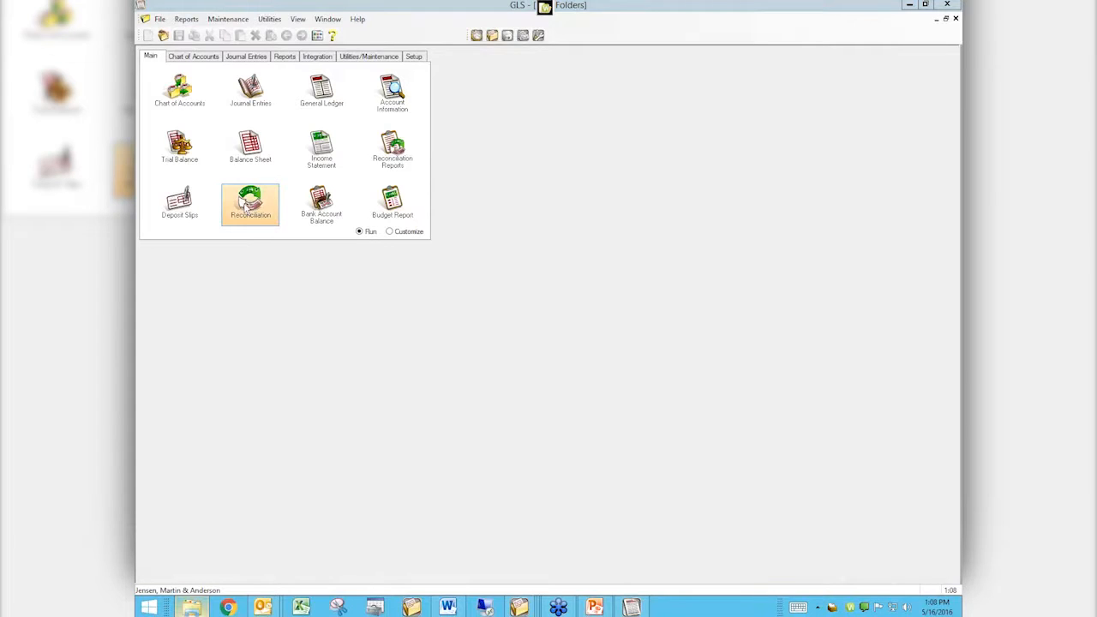
- Start a bank reconciliation for the Operating Account with the default statement settings, continuing without reviewing unconfirmed bank transactions
click(246, 203)
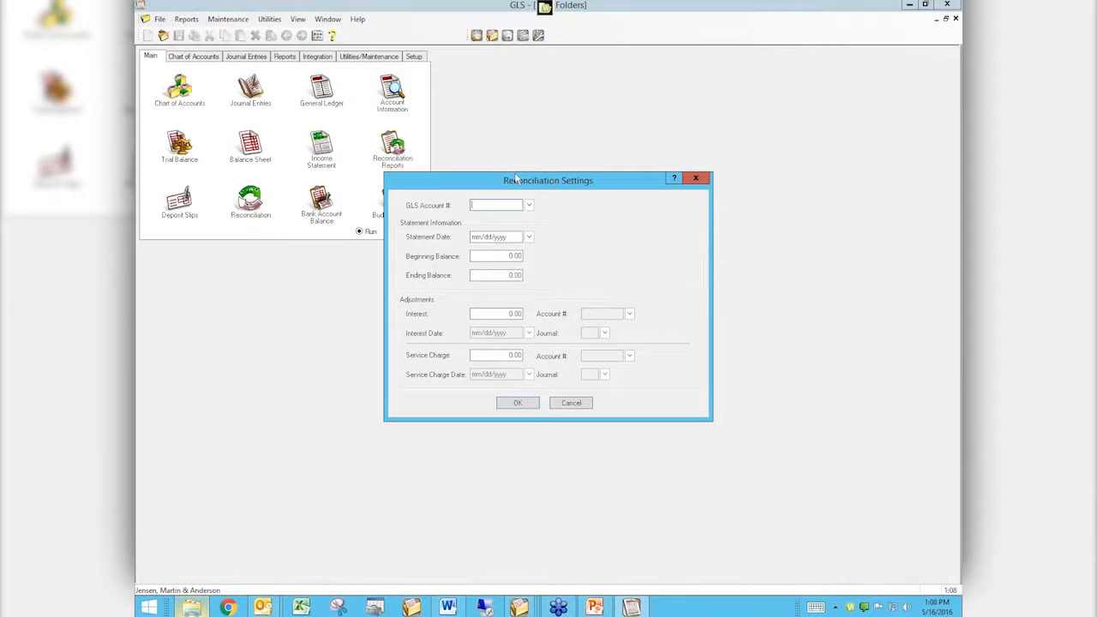
click(472, 205)
click(528, 207)
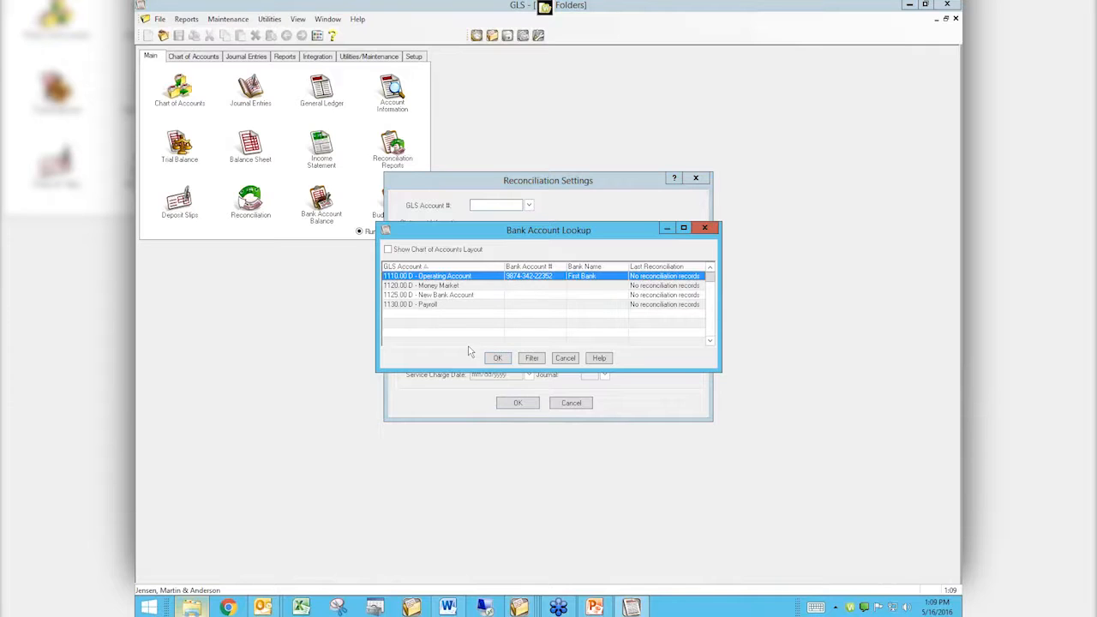
click(496, 358)
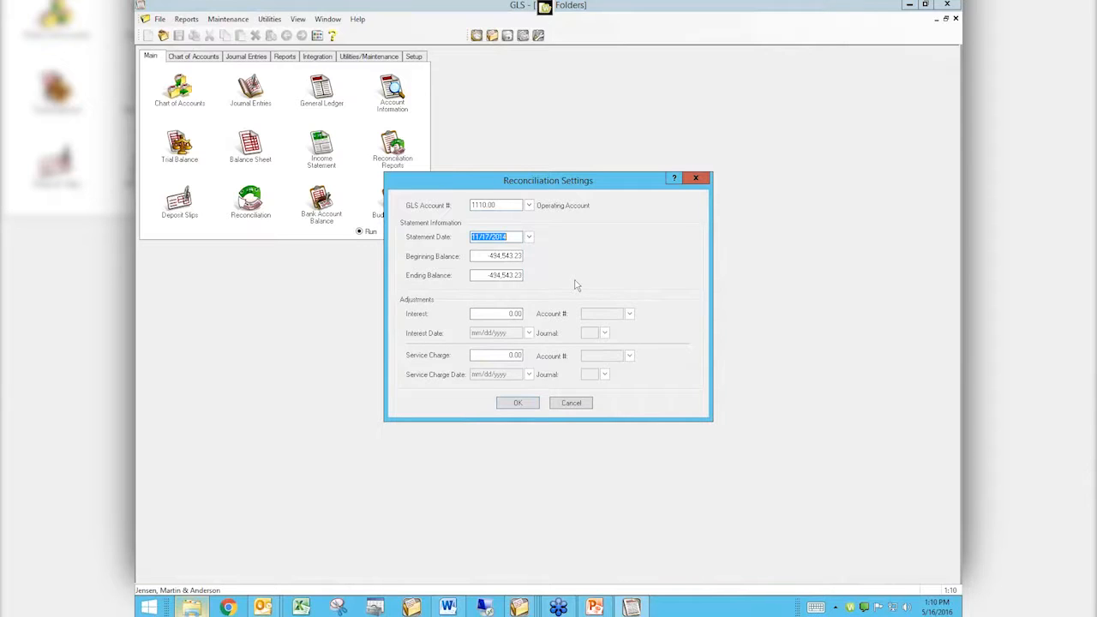
click(497, 314)
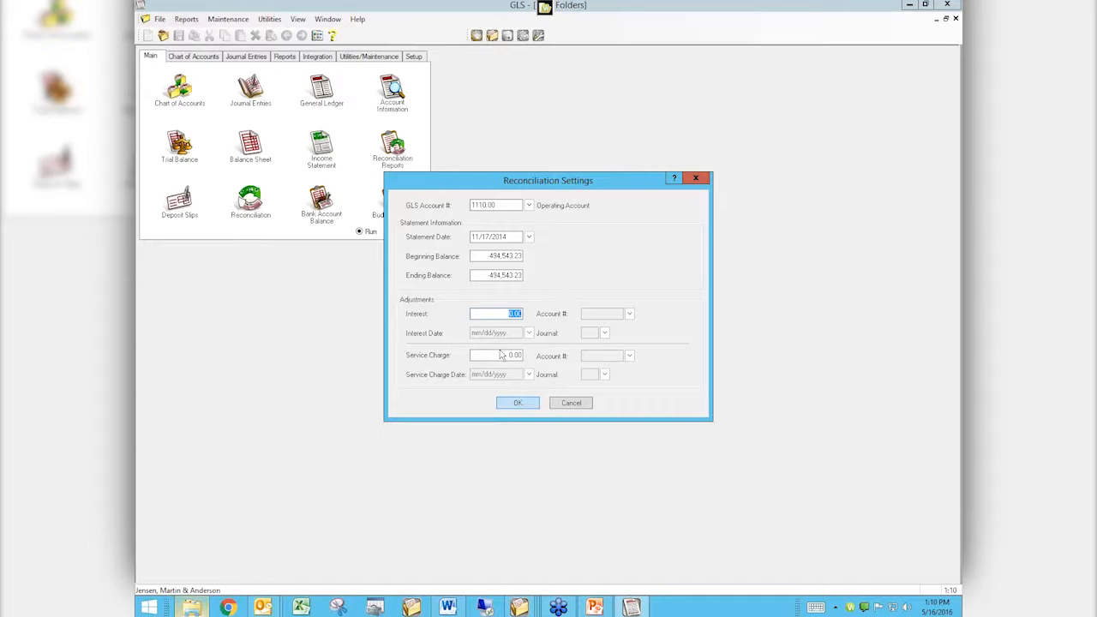
click(519, 403)
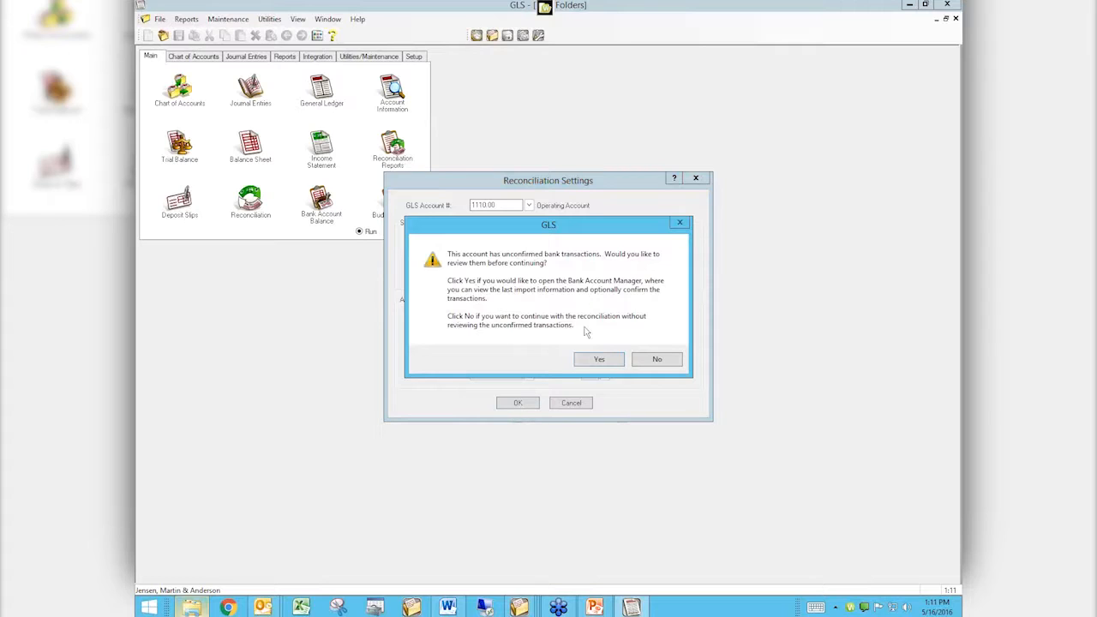
click(653, 365)
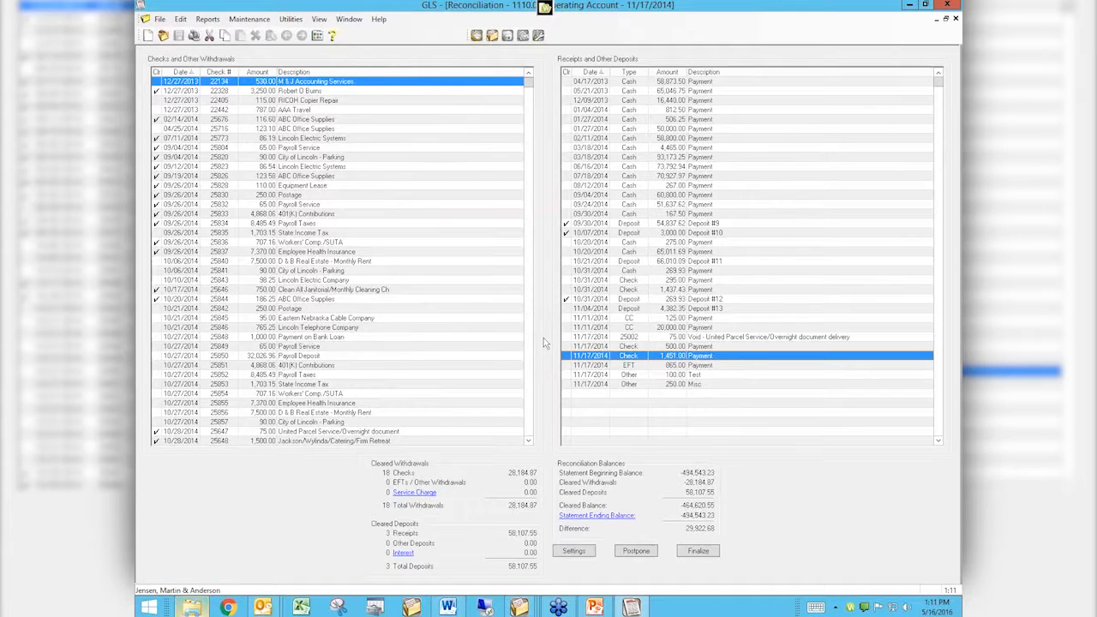
- Sort the checks and other withdrawals by check number, by amount and by description, finishing with the amount order
click(218, 71)
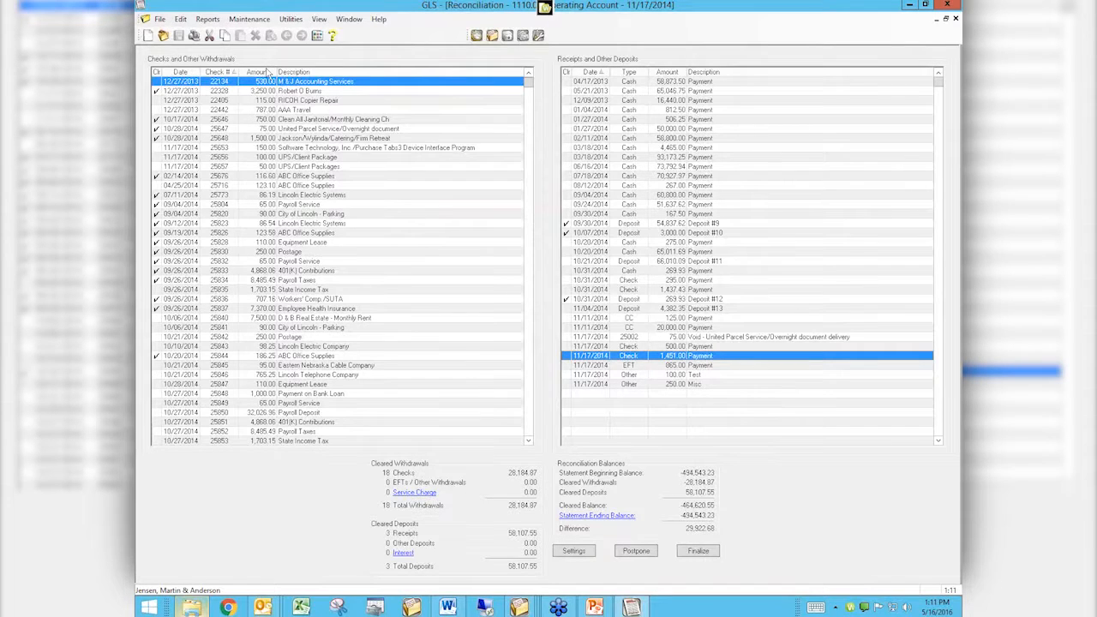
click(260, 71)
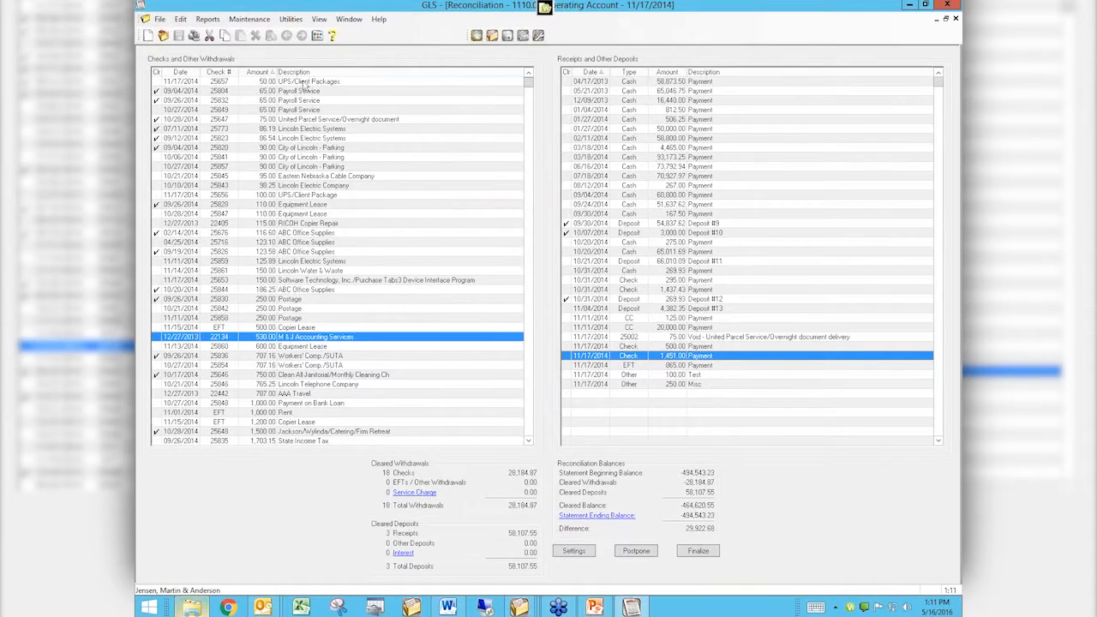
click(323, 73)
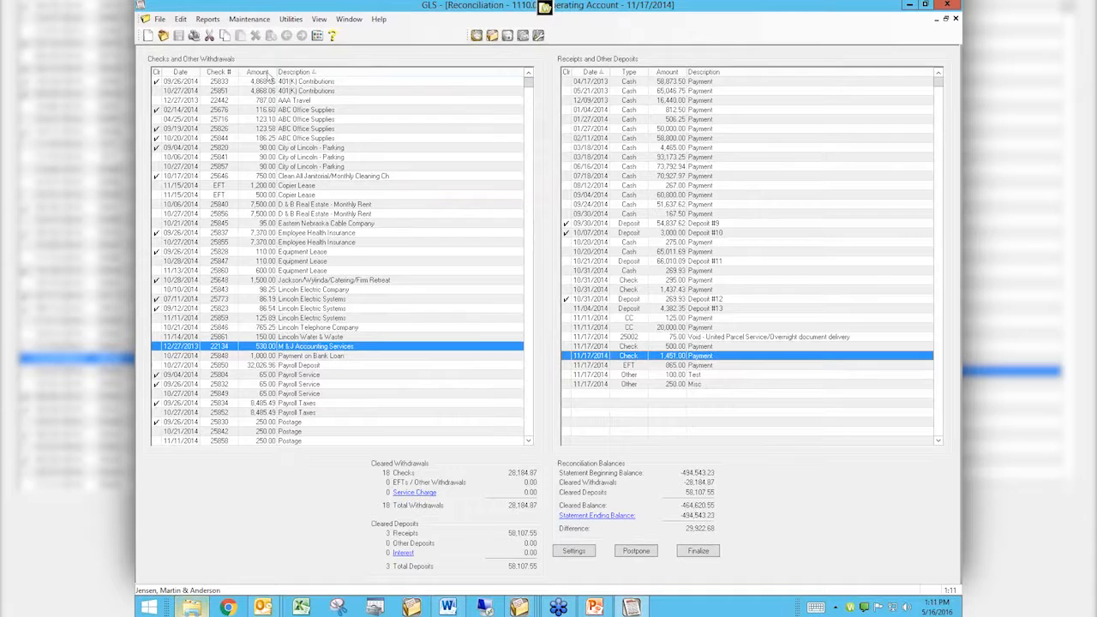
click(261, 72)
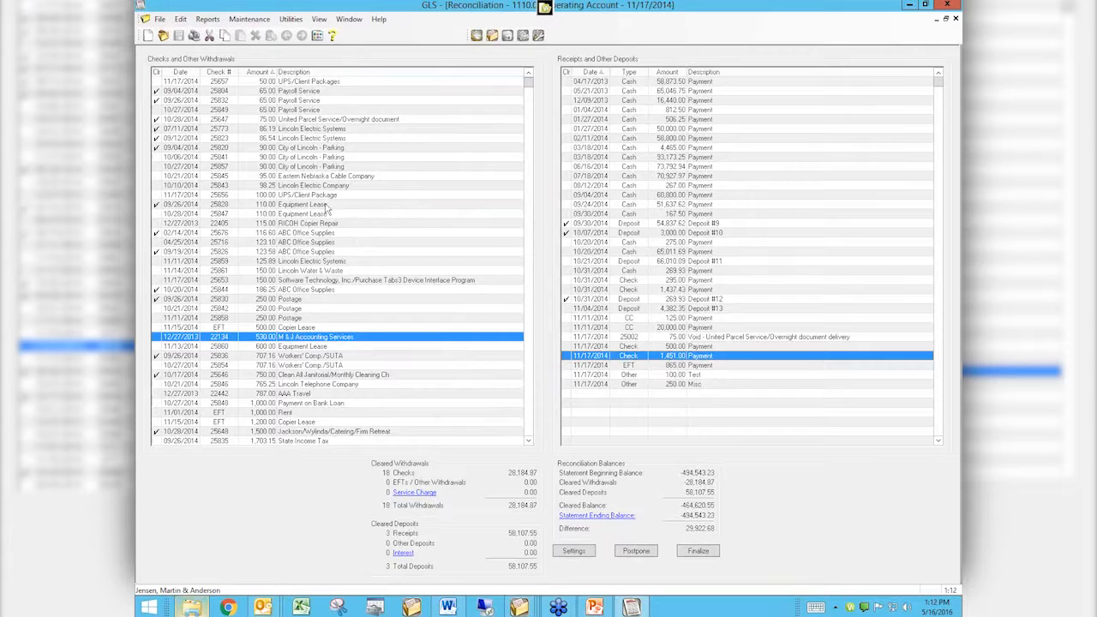
- Mark the 10/06/2014 and 10/27/2014 City of Lincoln parking checks and the Eastern Nebraska Cable Company check as cleared
click(189, 158)
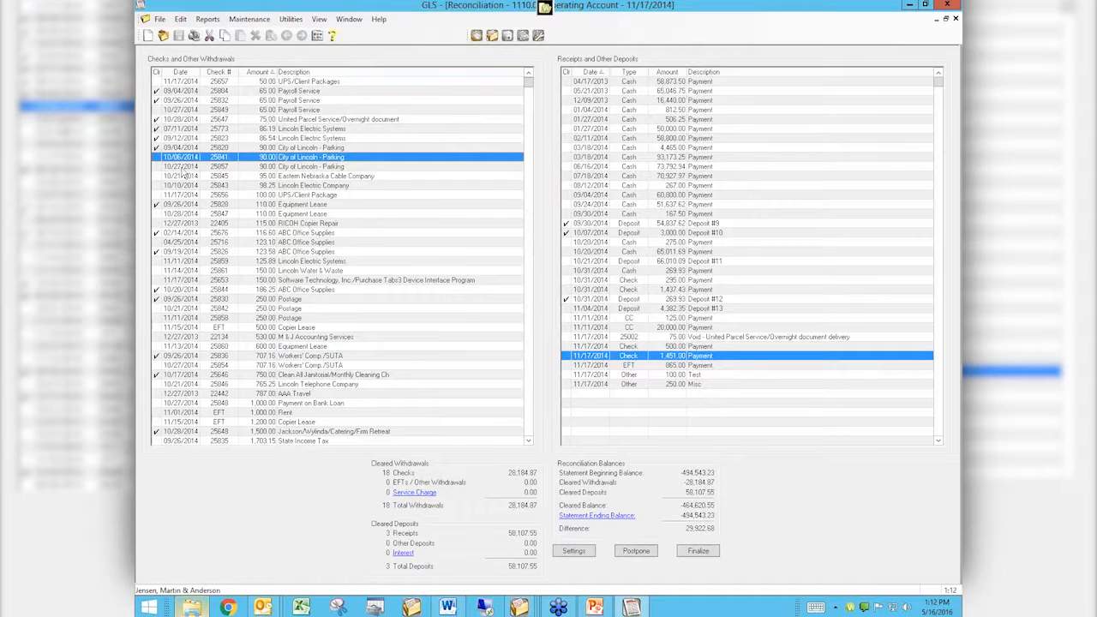
ctrl+click(183, 176)
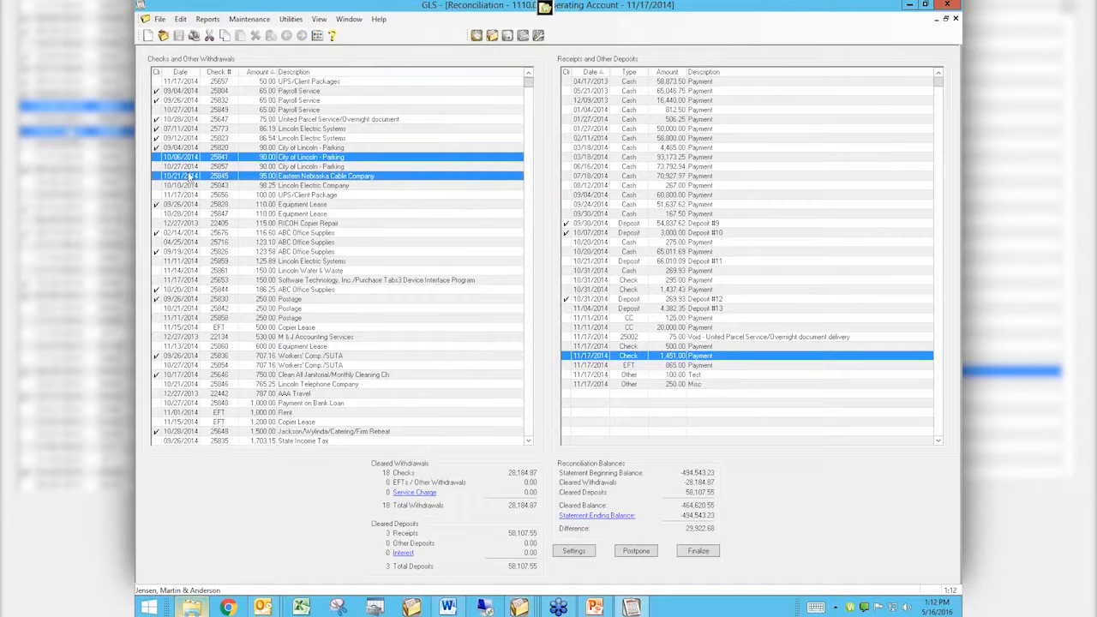
shift+click(202, 176)
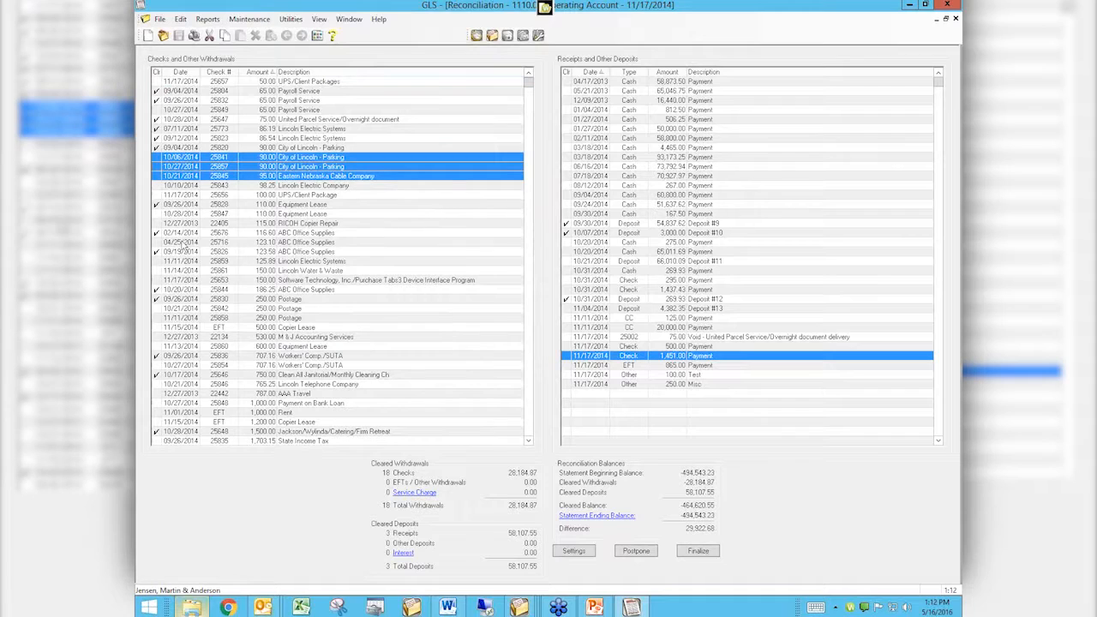
click(155, 166)
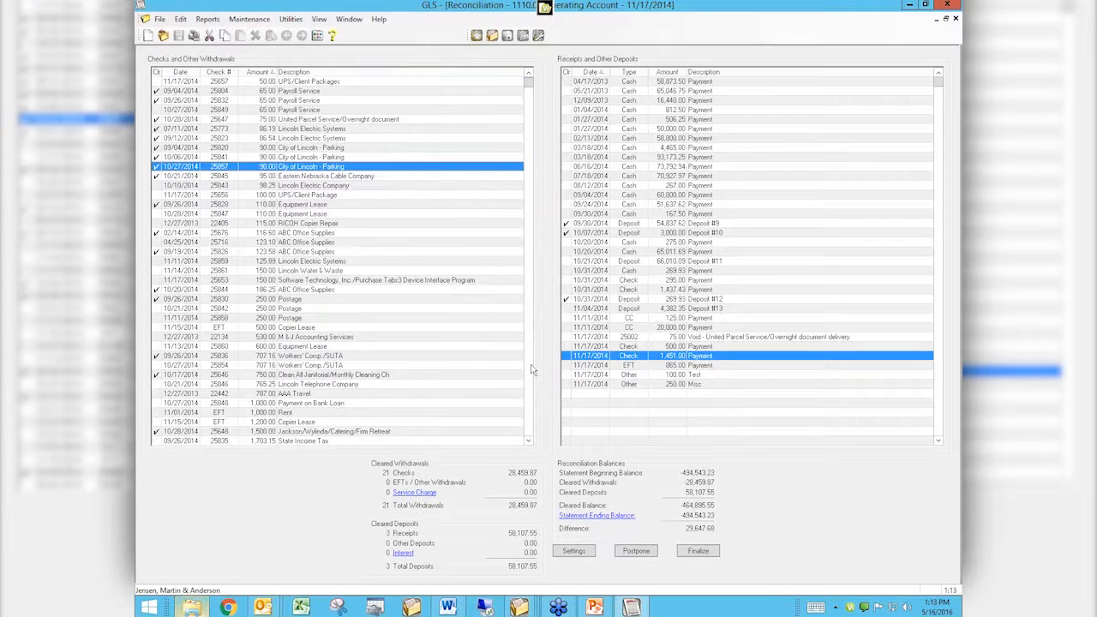
- Review the Operating Account's reconciliation settings and accept them without changes
click(574, 551)
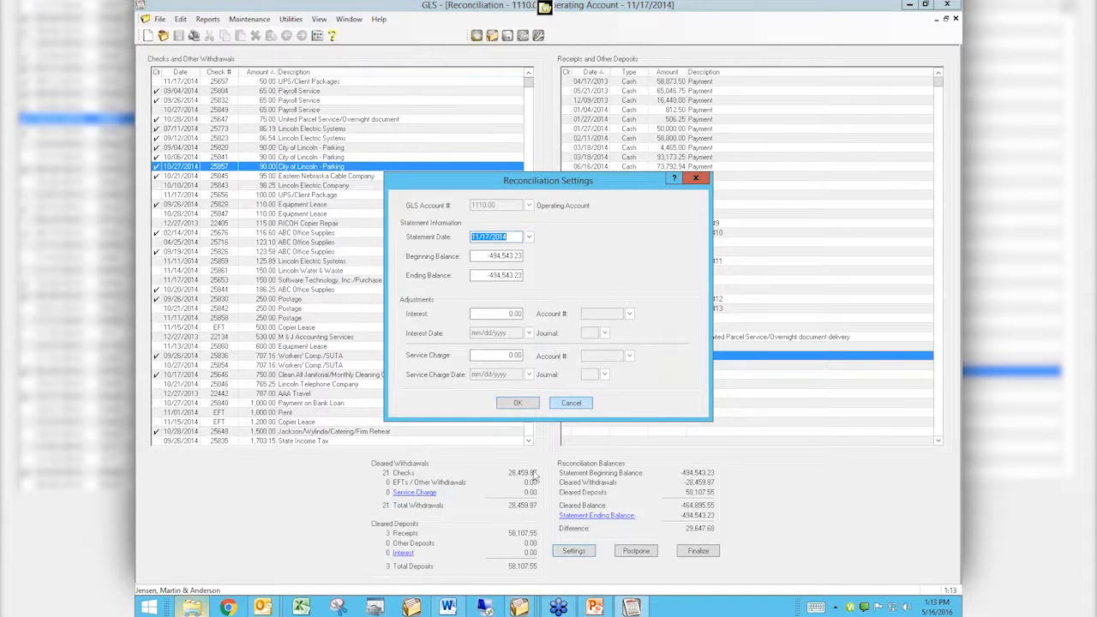
click(505, 401)
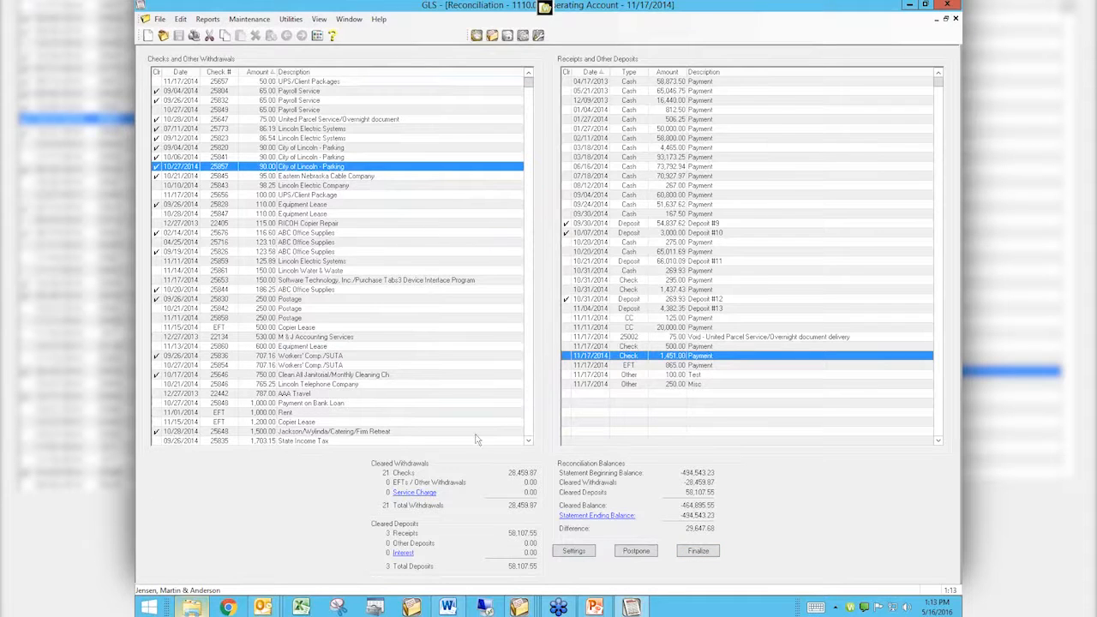
- Switch to the trust accounting program TAS and acknowledge the sample data notice
click(520, 607)
click(508, 37)
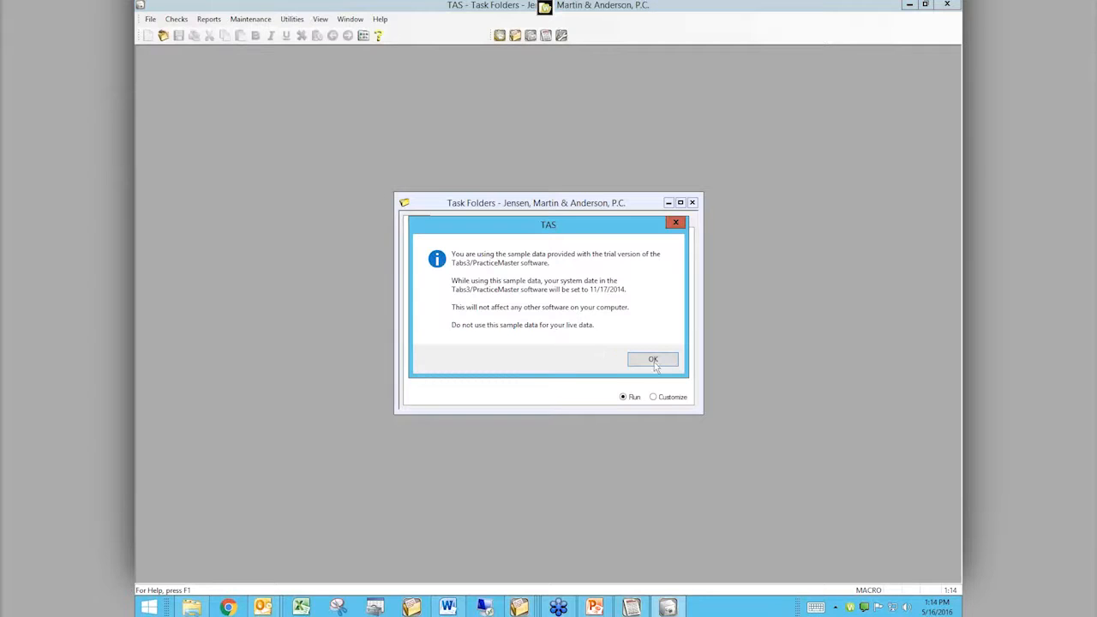
click(653, 360)
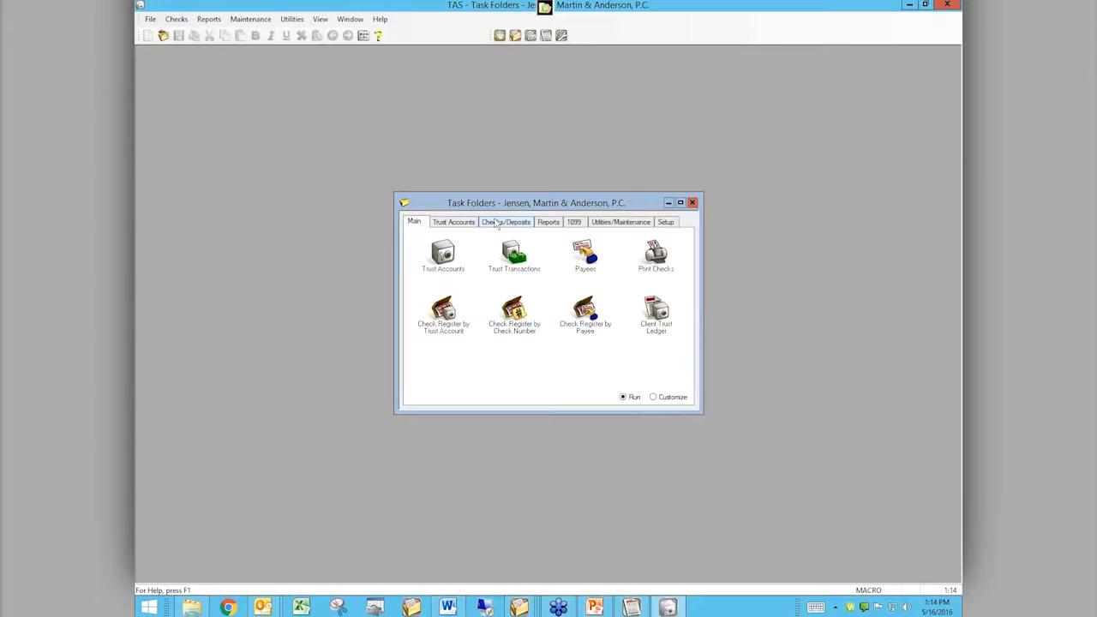
- Start a reconciliation of the First Bank IOLTA Account, showing trust account information for each transaction, and maximize its window
click(497, 225)
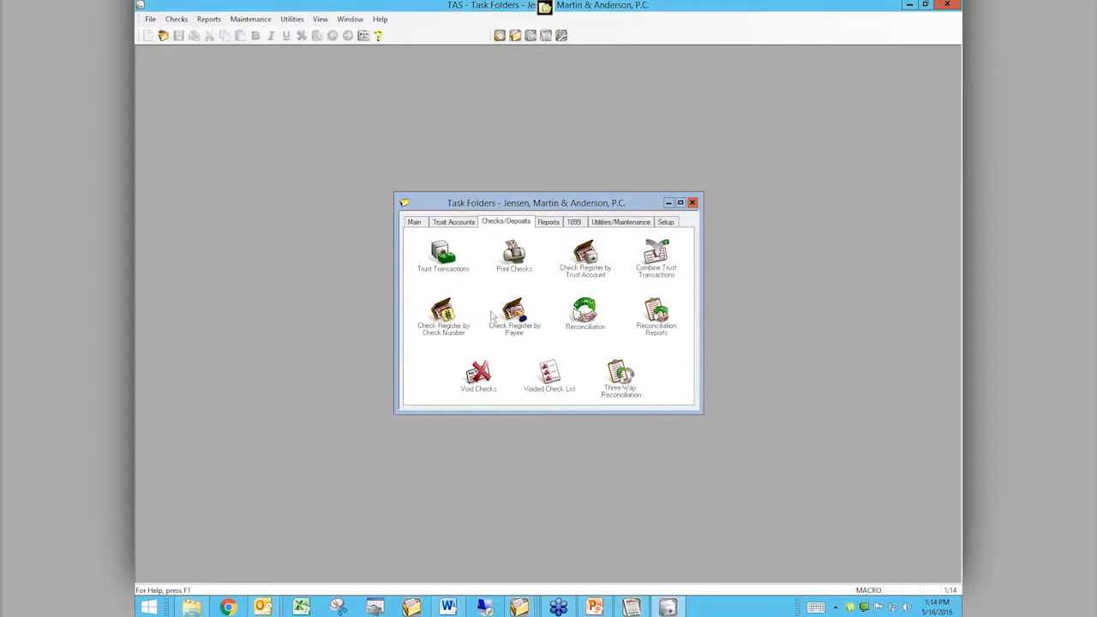
click(580, 316)
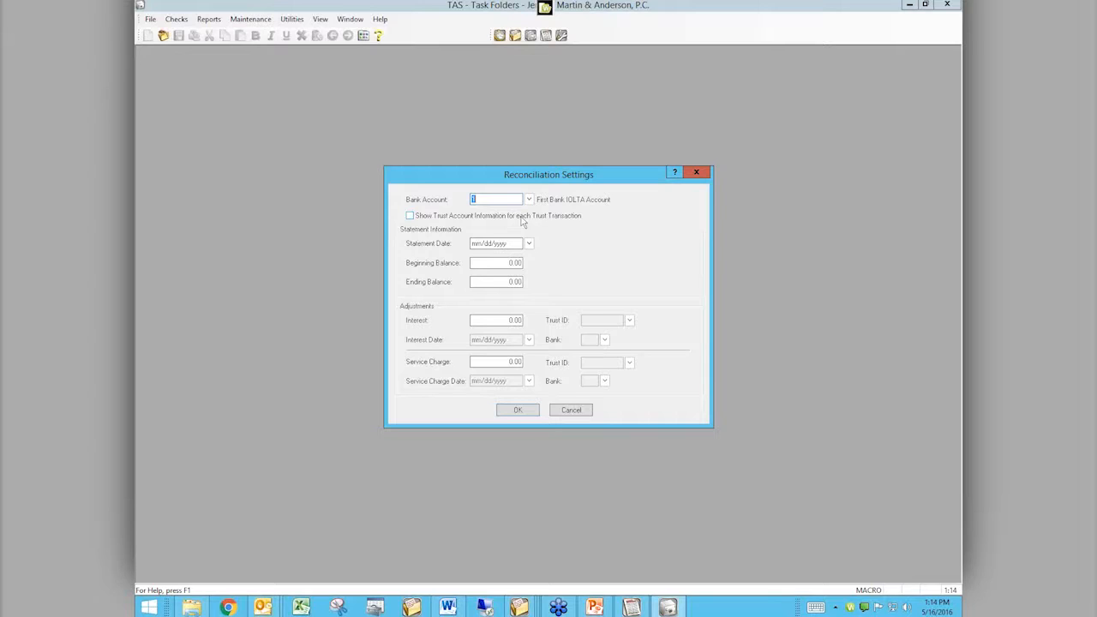
click(411, 216)
click(410, 216)
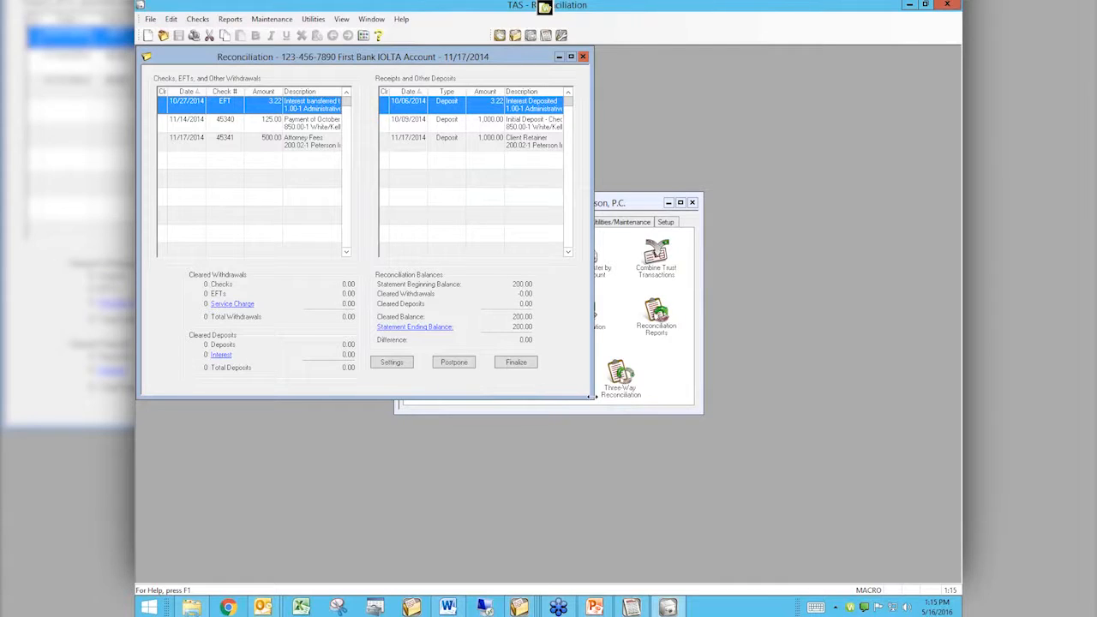
drag(590, 396, 747, 397)
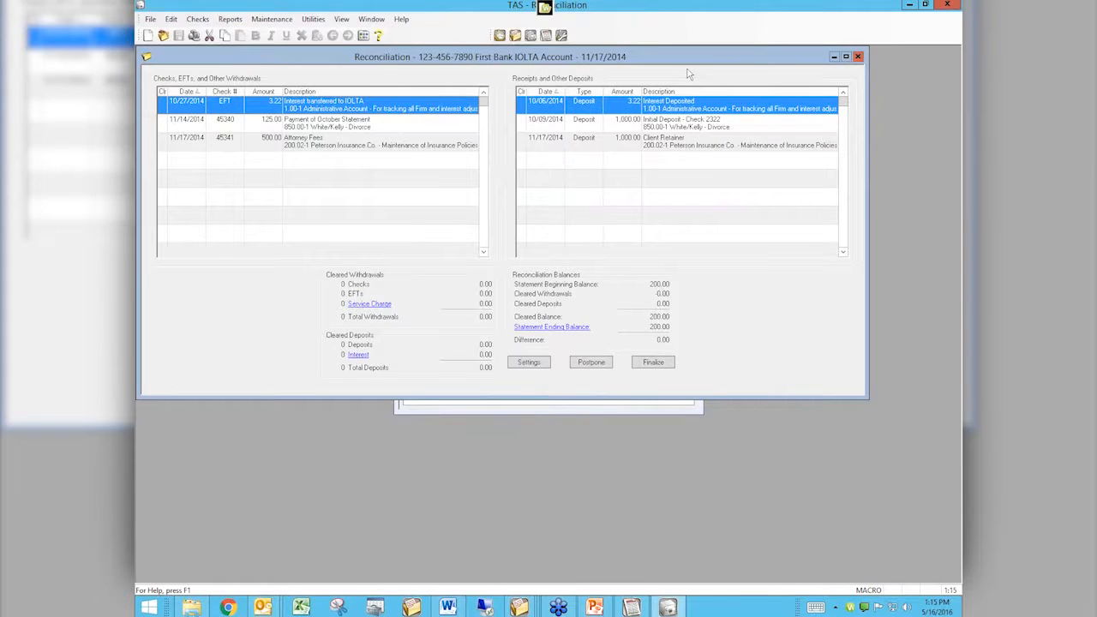
click(846, 57)
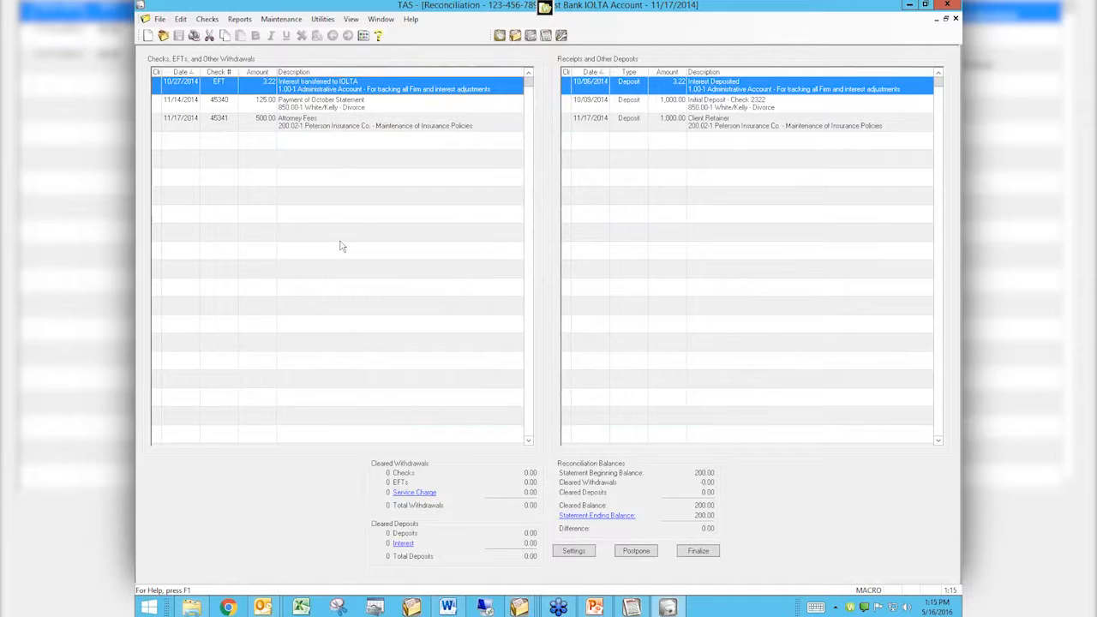
- Inspect the full trust transaction entry for the 10/27/2014 interest transfer to IOLTA and close it
double_click(304, 90)
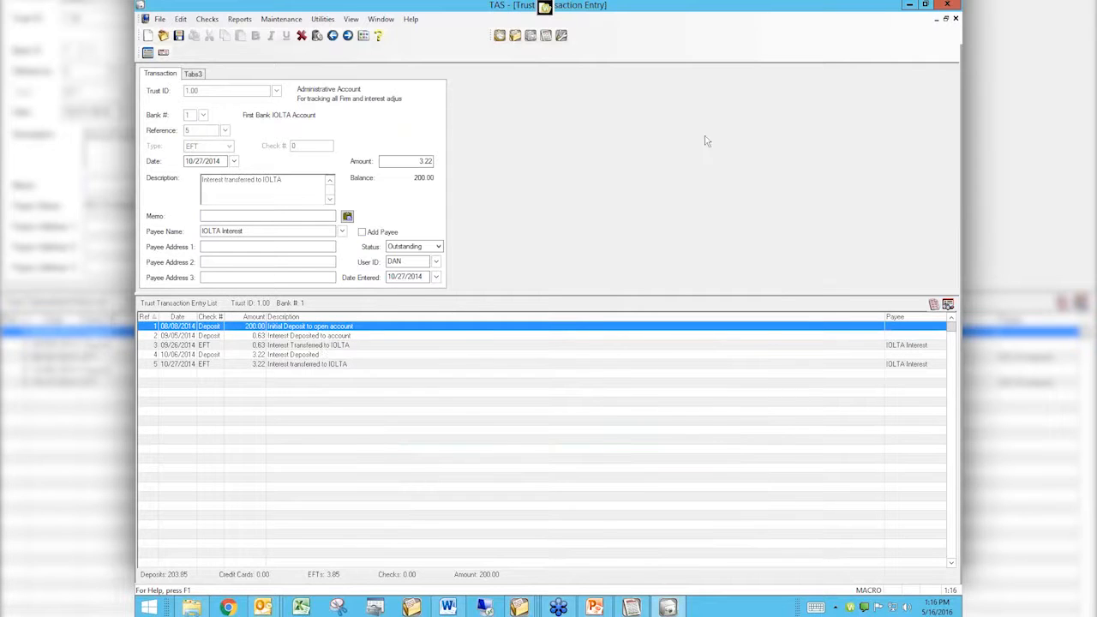
click(956, 19)
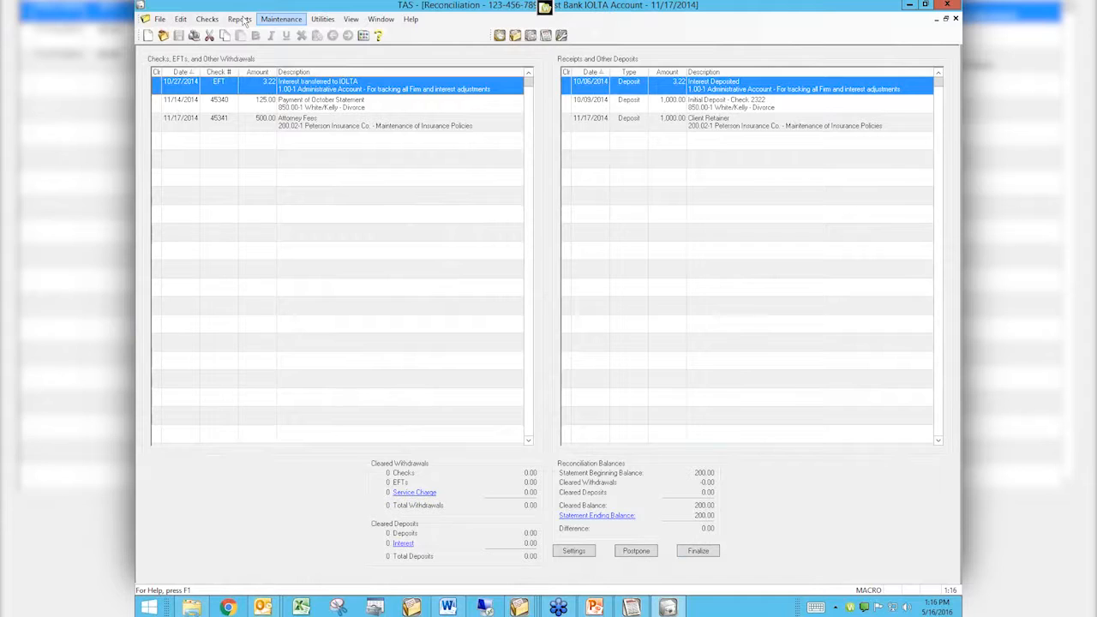
click(181, 19)
click(180, 19)
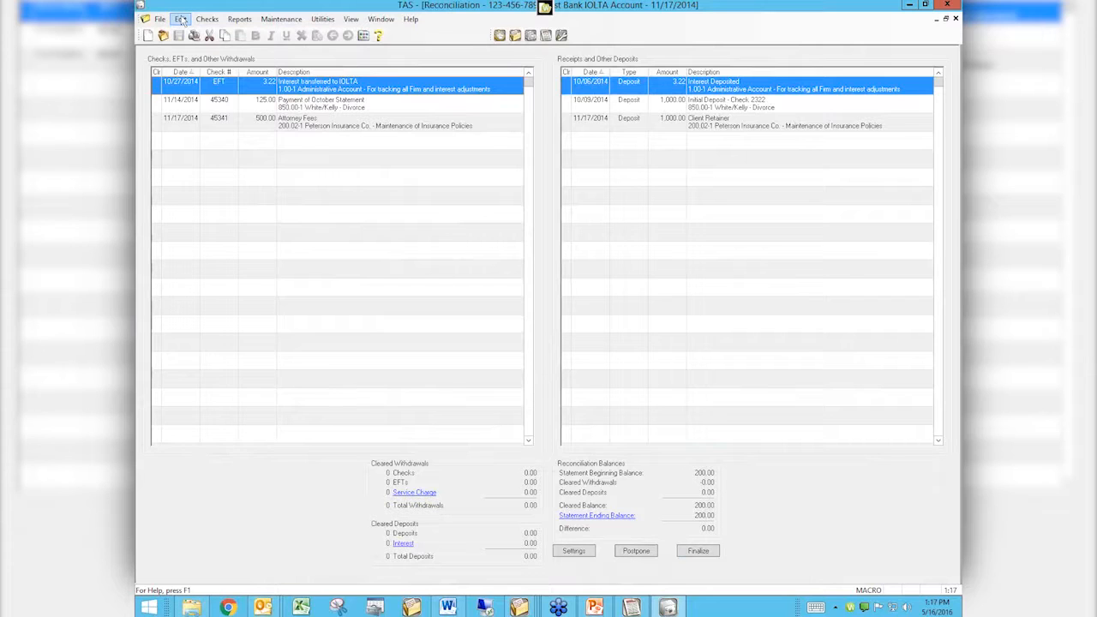
click(180, 20)
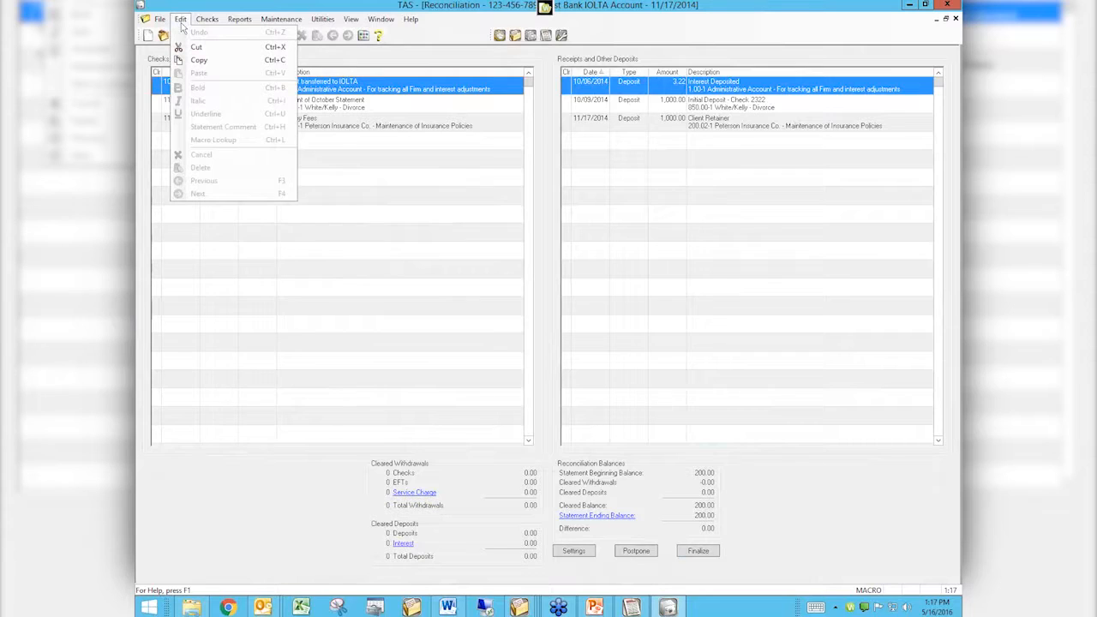
click(181, 21)
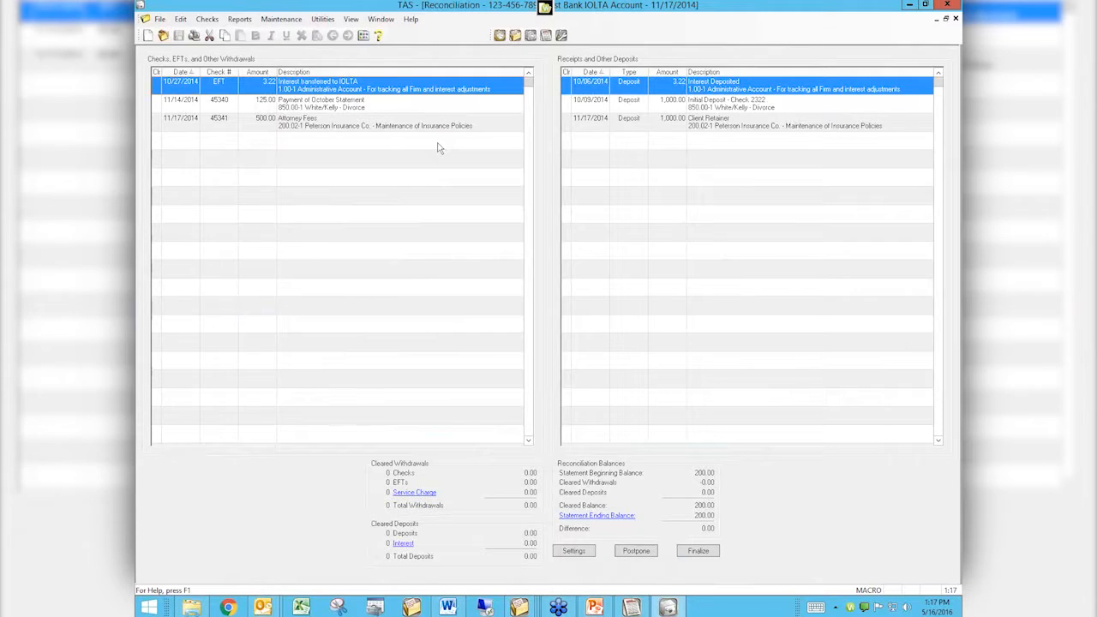
- Switch to the billing program Tabs3 and acknowledge the sample data notice
click(499, 36)
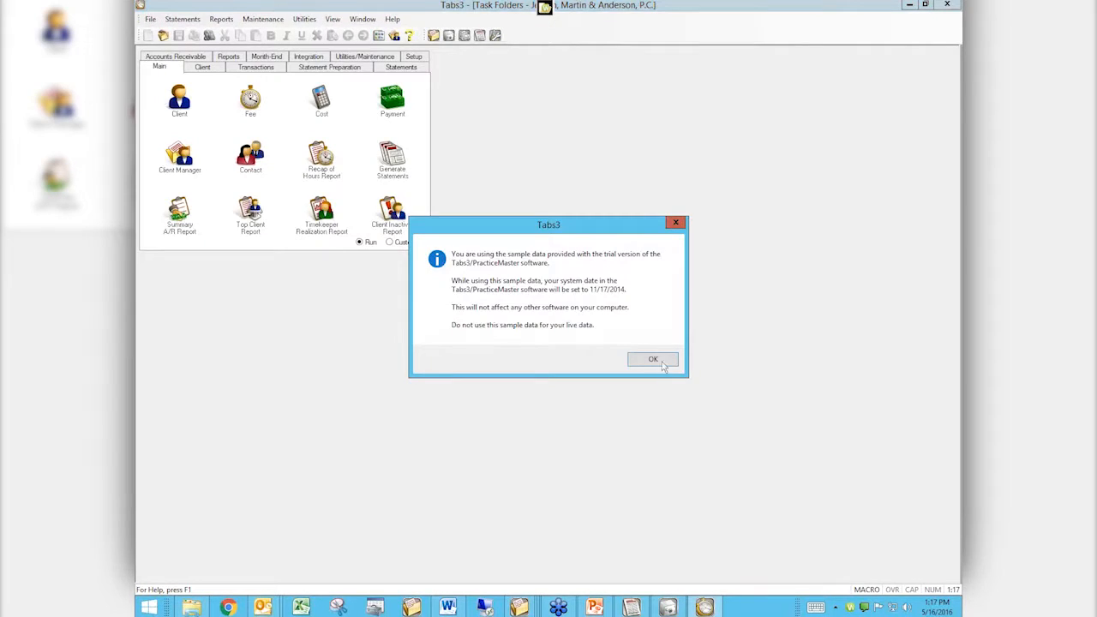
click(653, 360)
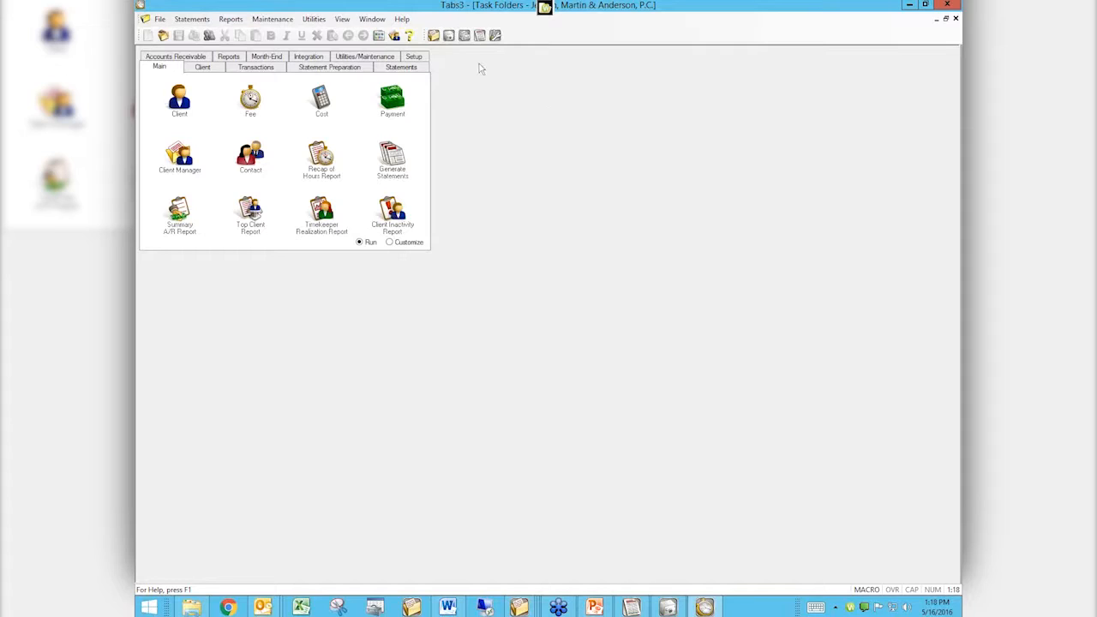
- Read the Version 18 introduction's section on period-based reports becoming date-based, then return to Tabs3 and dismiss the Welcome window
click(403, 20)
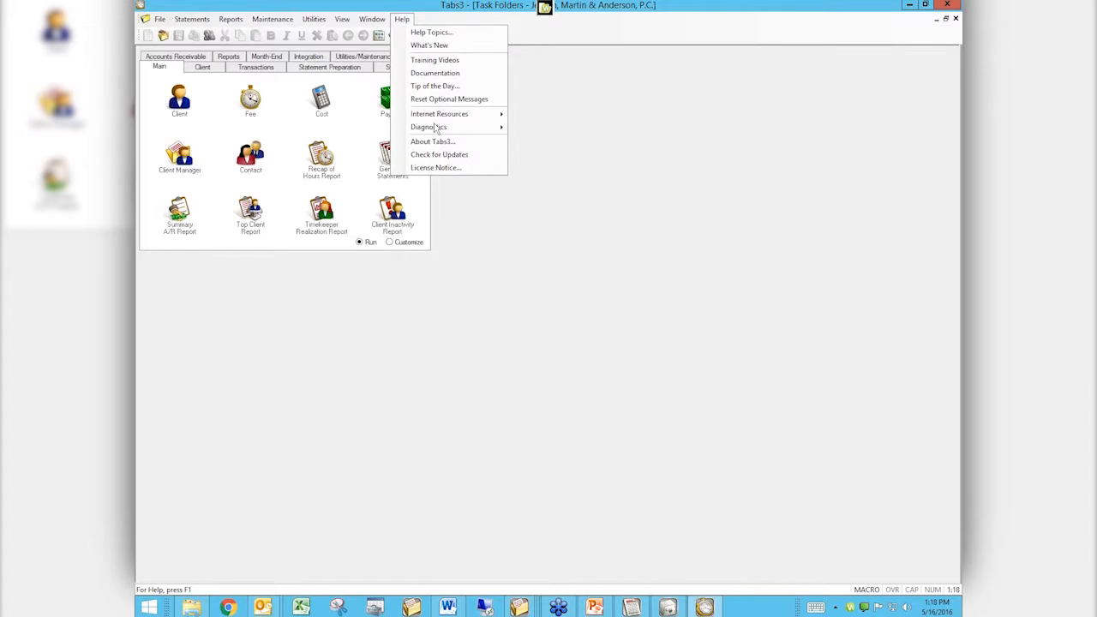
click(444, 47)
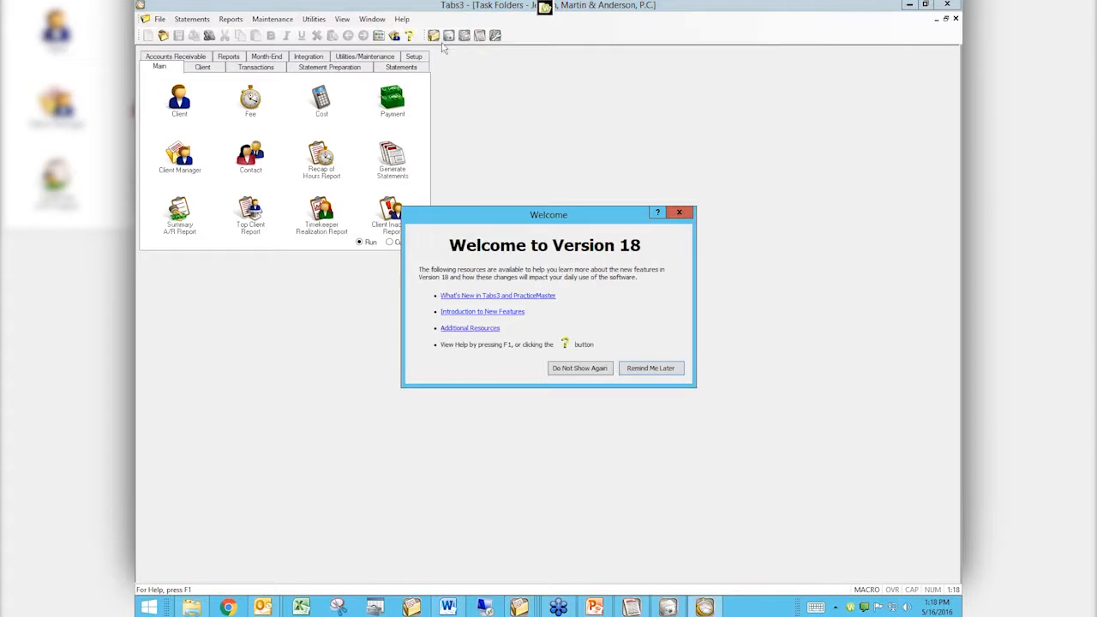
click(494, 312)
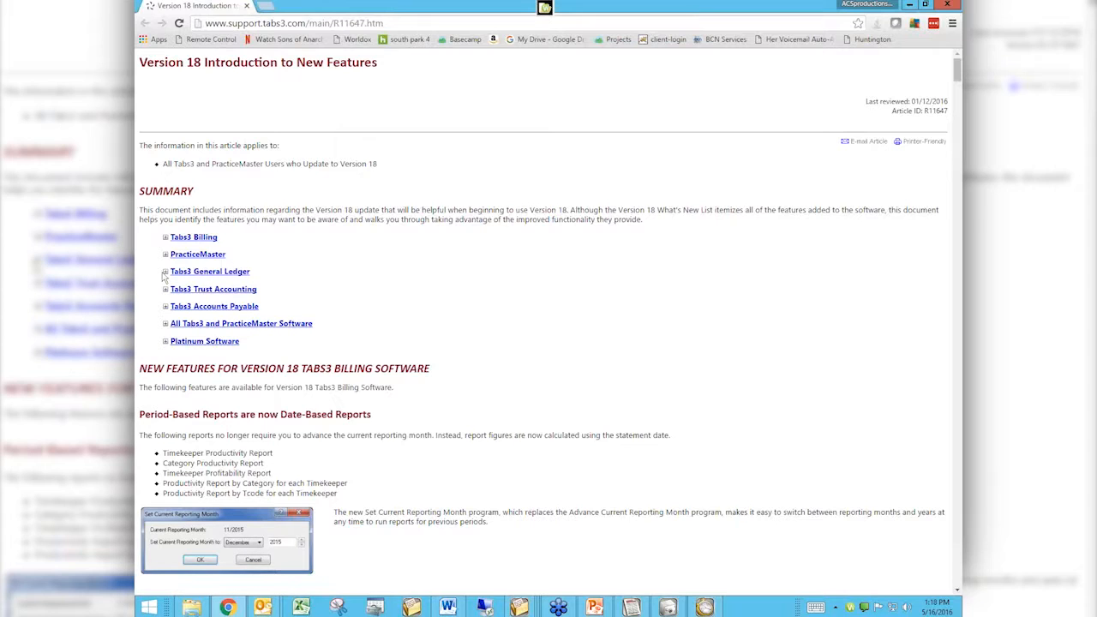
click(166, 237)
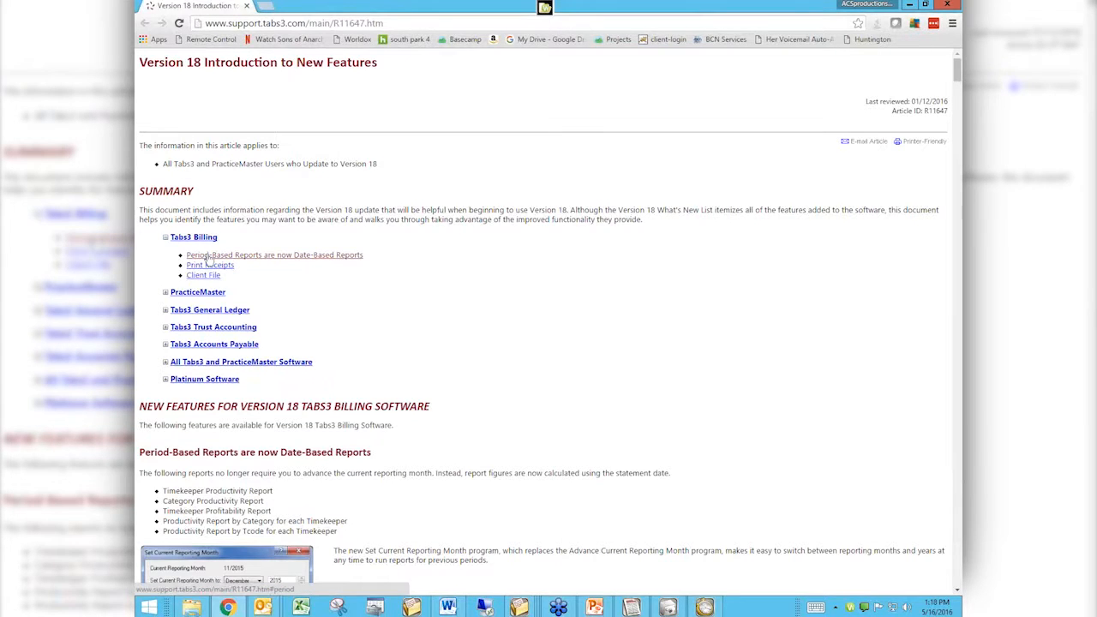
click(209, 255)
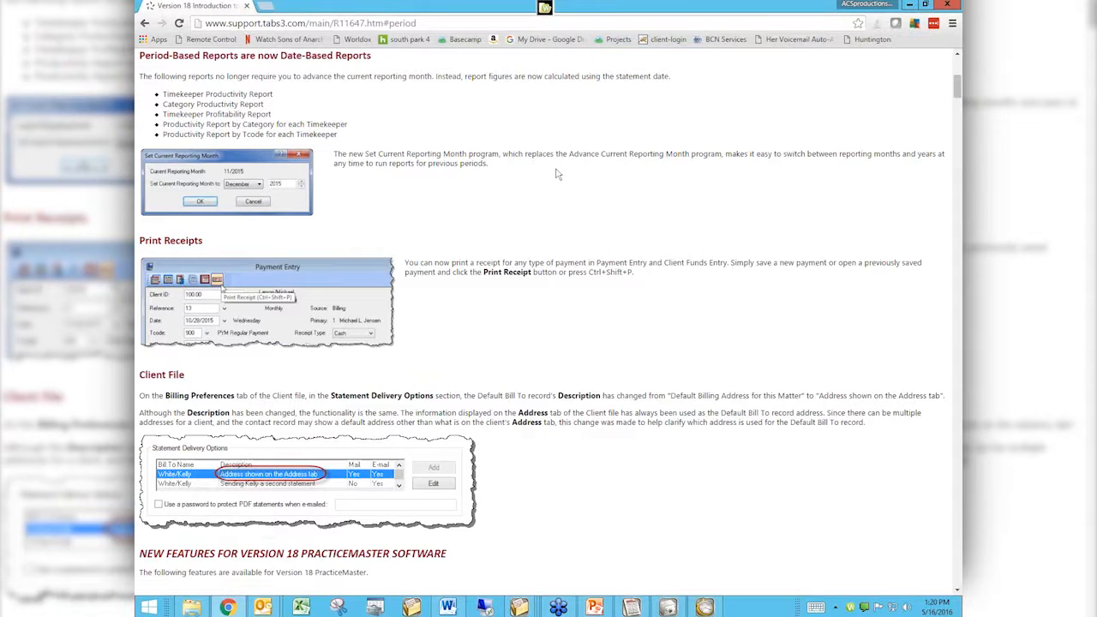
click(704, 606)
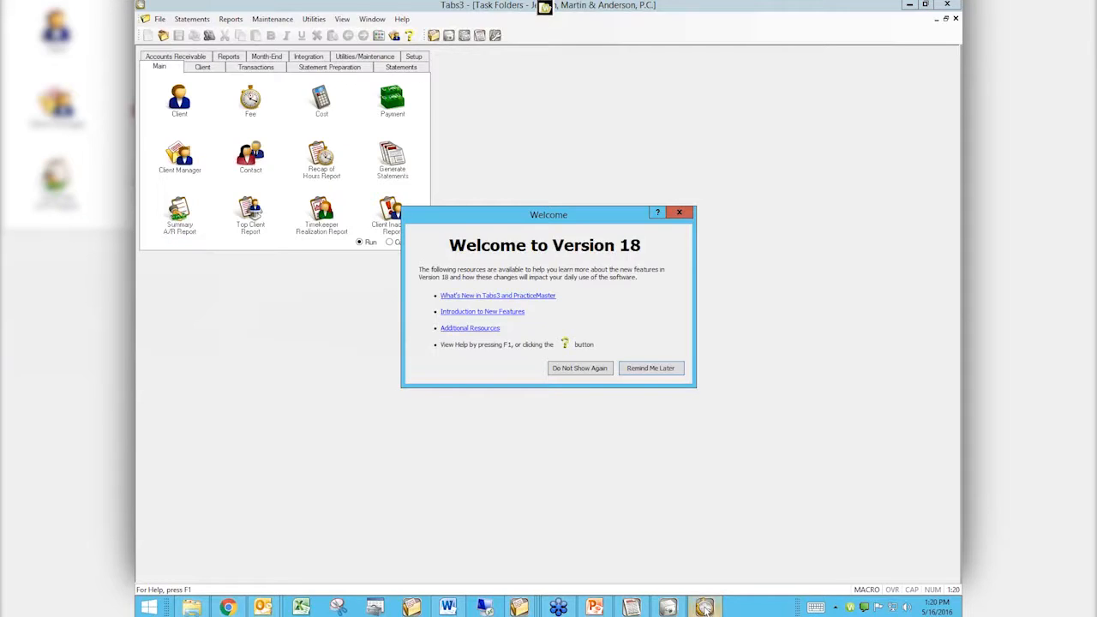
click(682, 215)
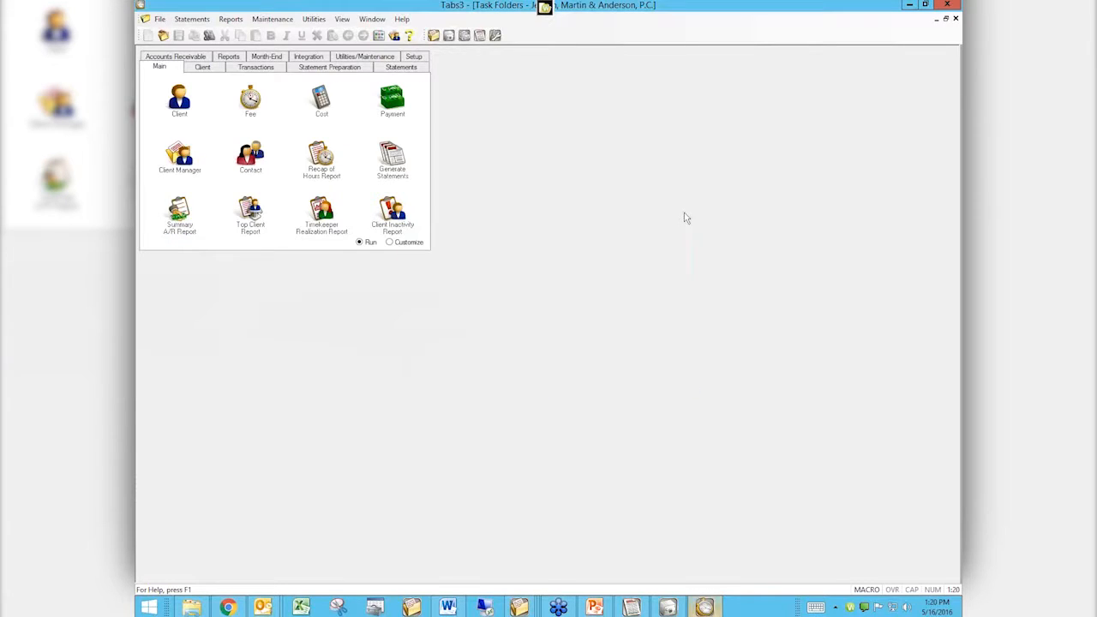
- Try out setting the current reporting month to December 2015, and cancel without applying it
click(266, 58)
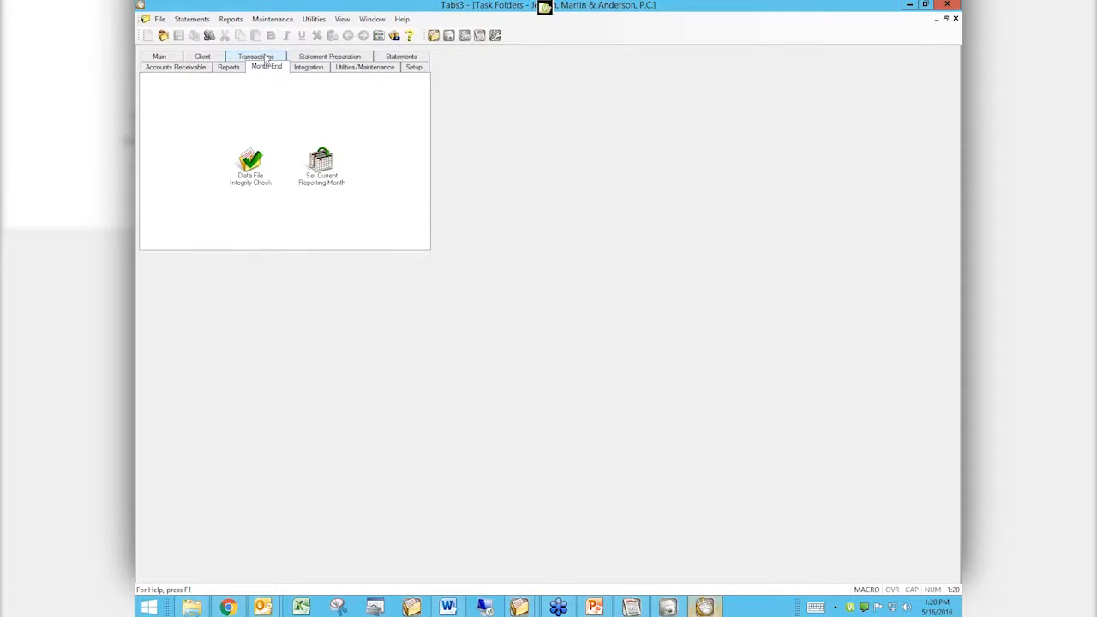
click(324, 167)
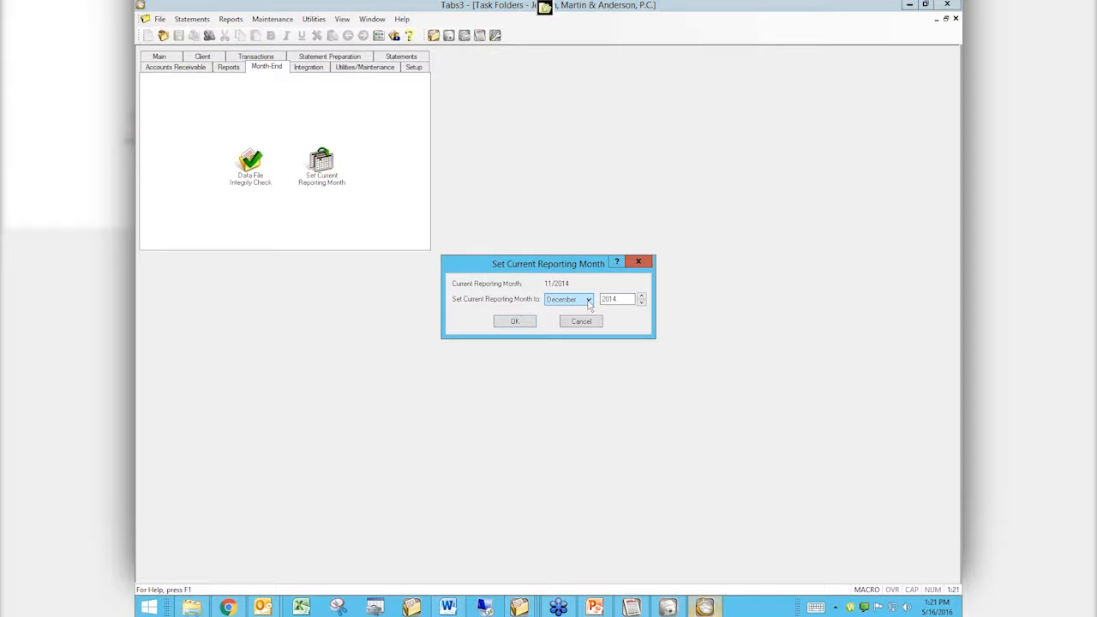
click(641, 296)
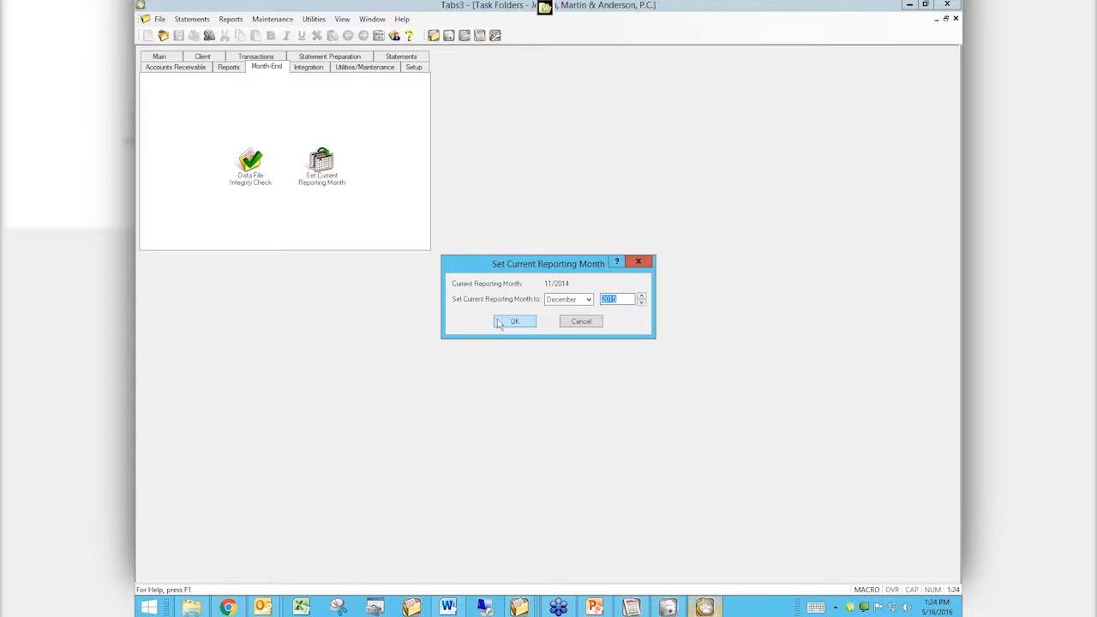
click(582, 321)
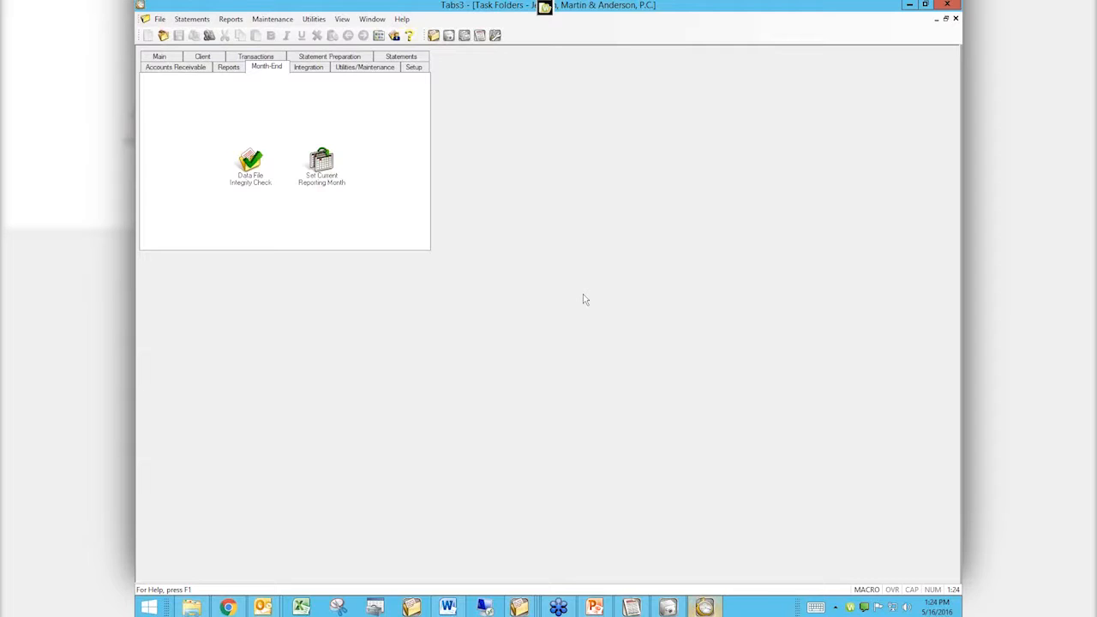
- Check the installed Tabs3 version and system information, and close the information window
click(403, 20)
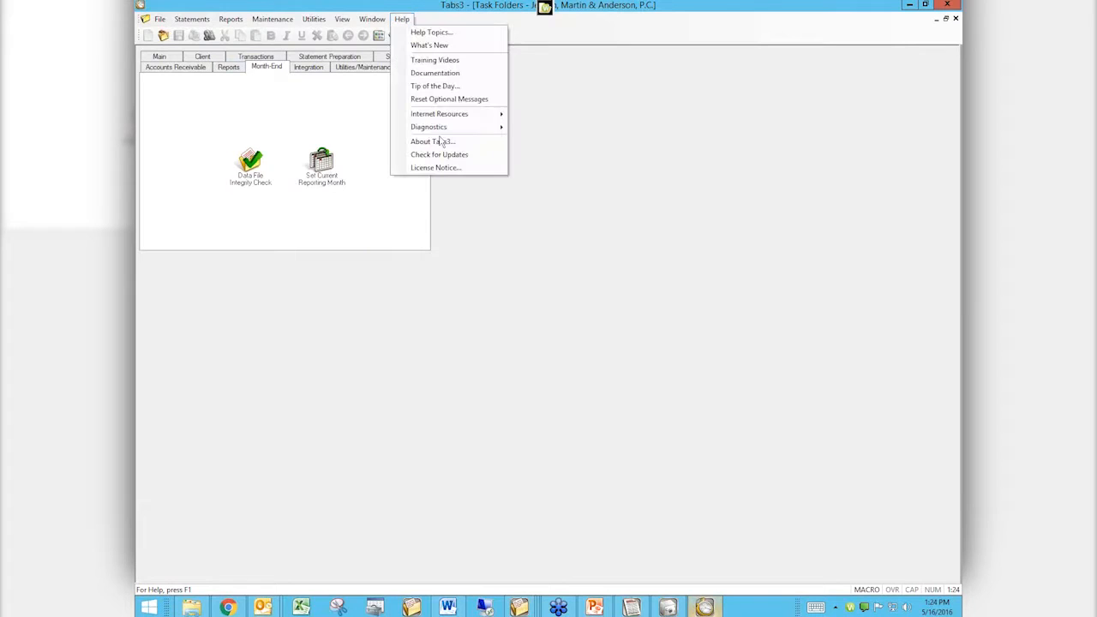
click(439, 142)
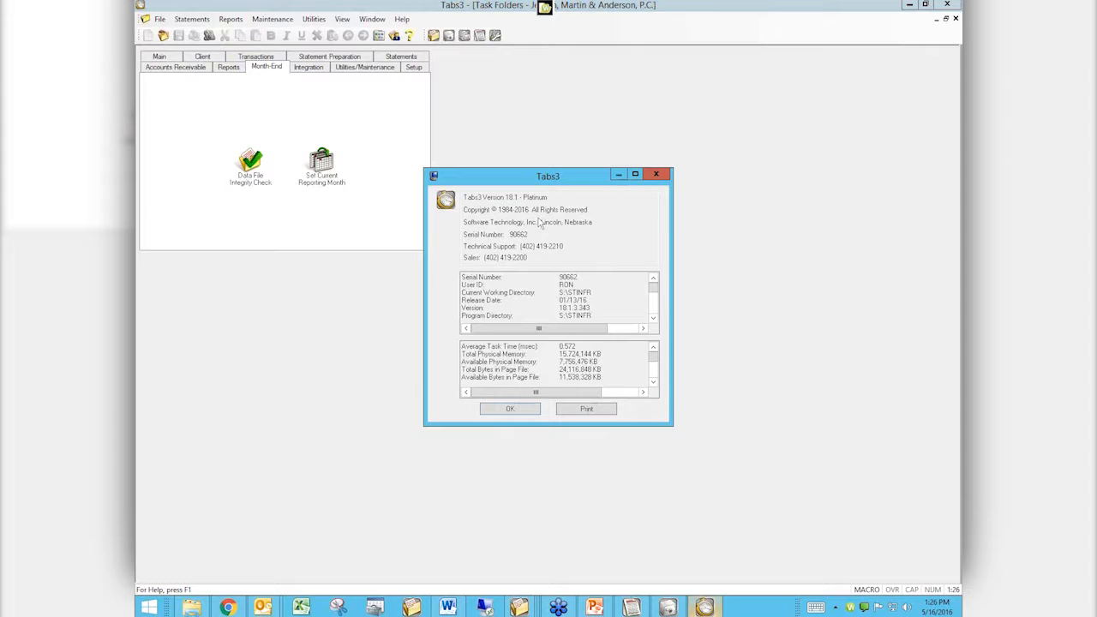
click(515, 411)
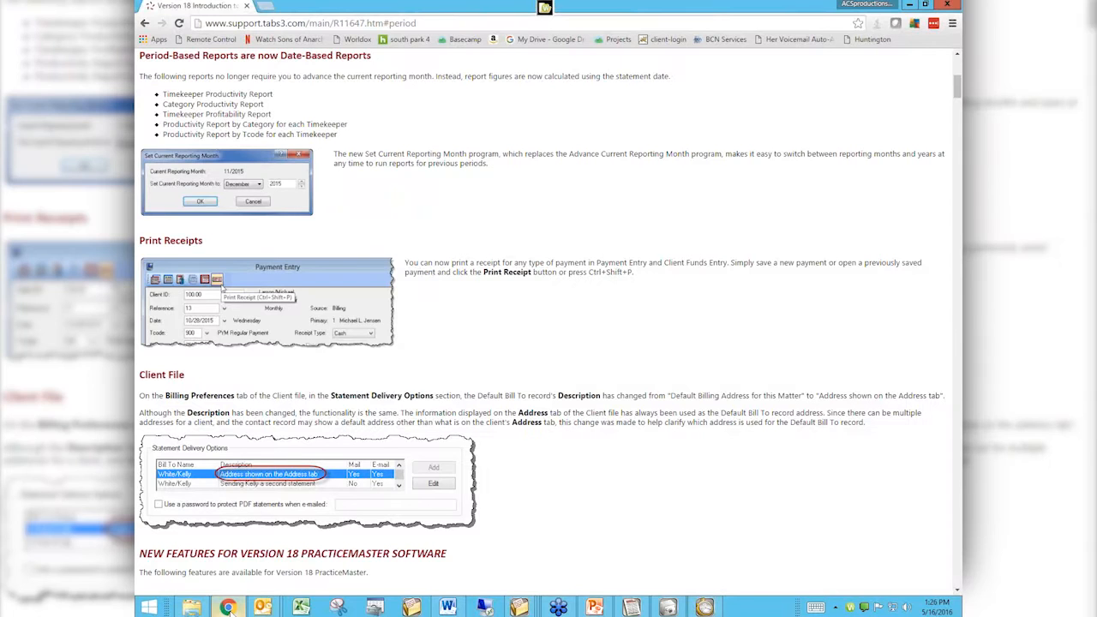
- Go to attorneycomputersystems.com in Chrome and open its Tabs3 Virtual User Group Meetings video page
click(364, 26)
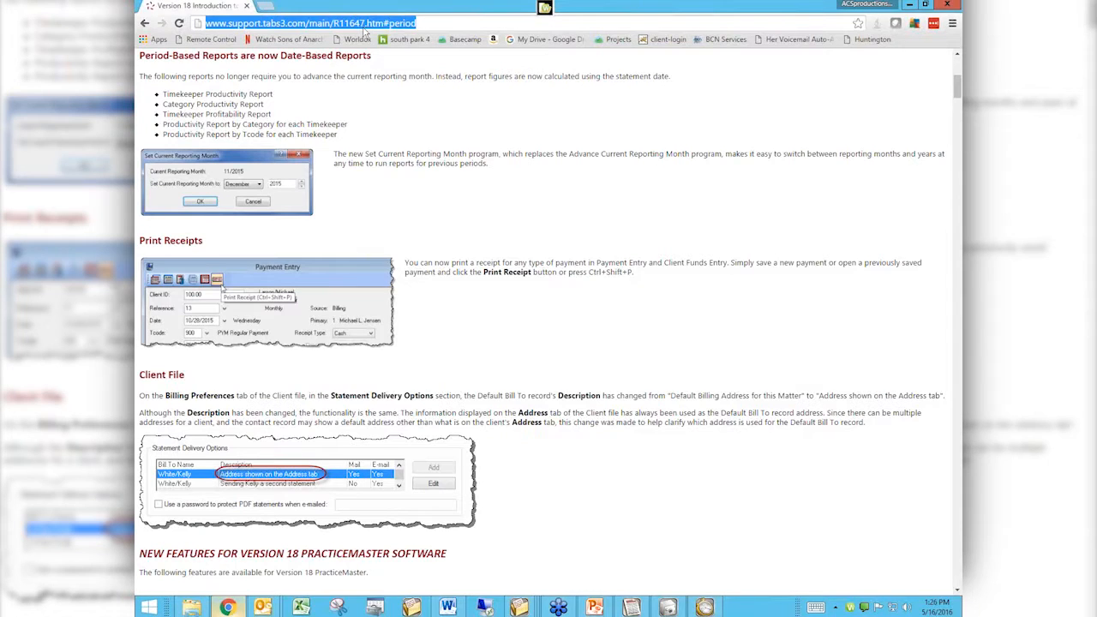
text(att)
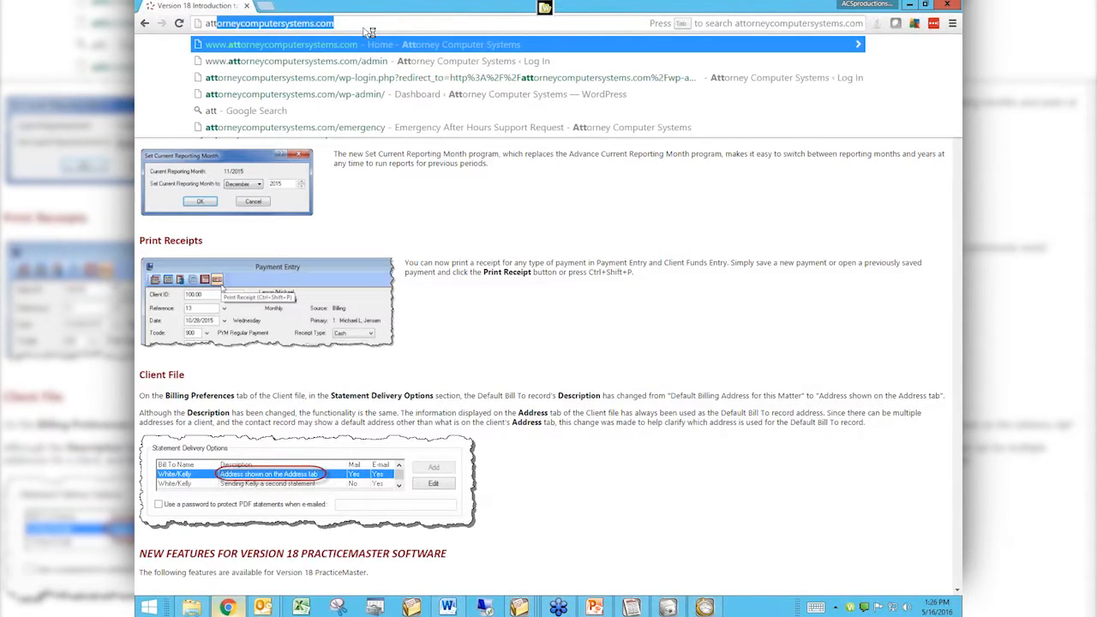
key(Return)
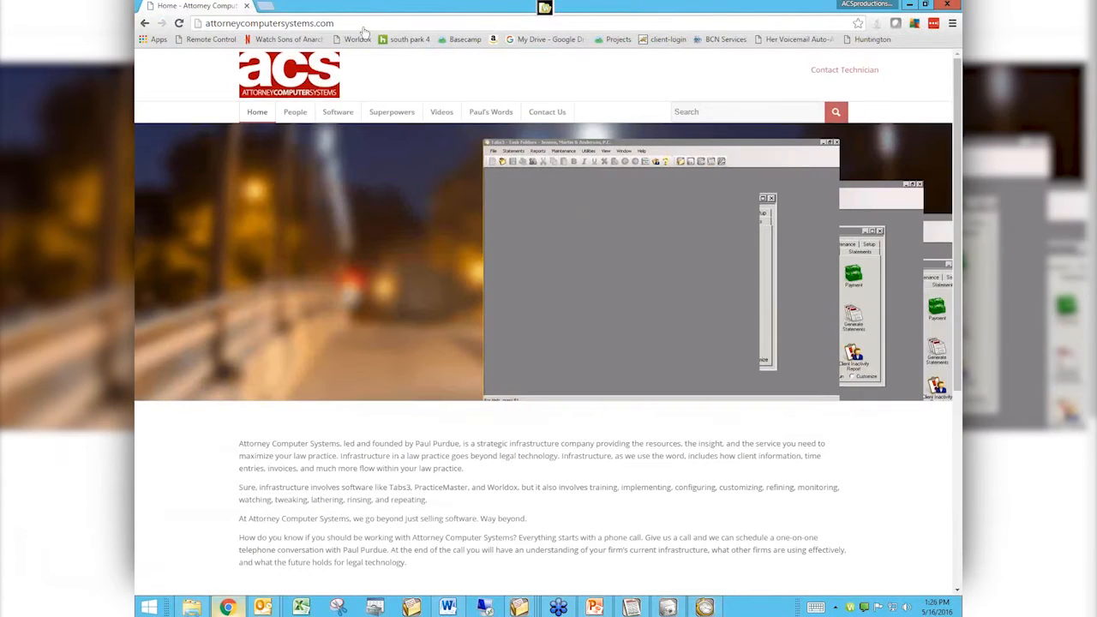
mouse_move(442, 112)
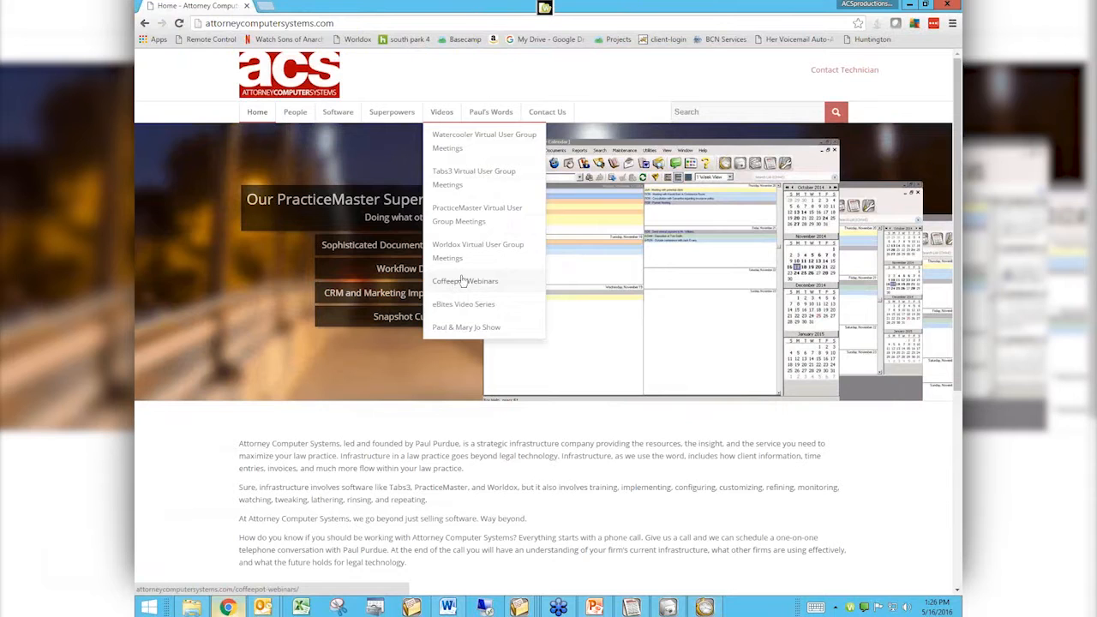
click(467, 182)
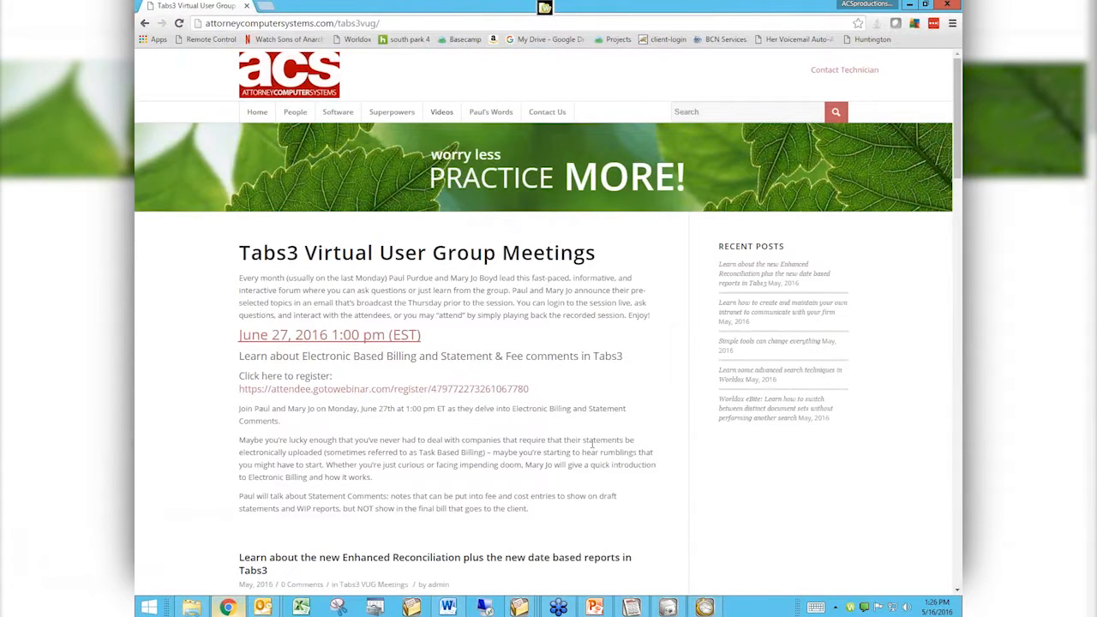
- Look through the list of past and upcoming Tabs3 Virtual User Group meetings down to the end of the page
scroll(591, 443, down, 3)
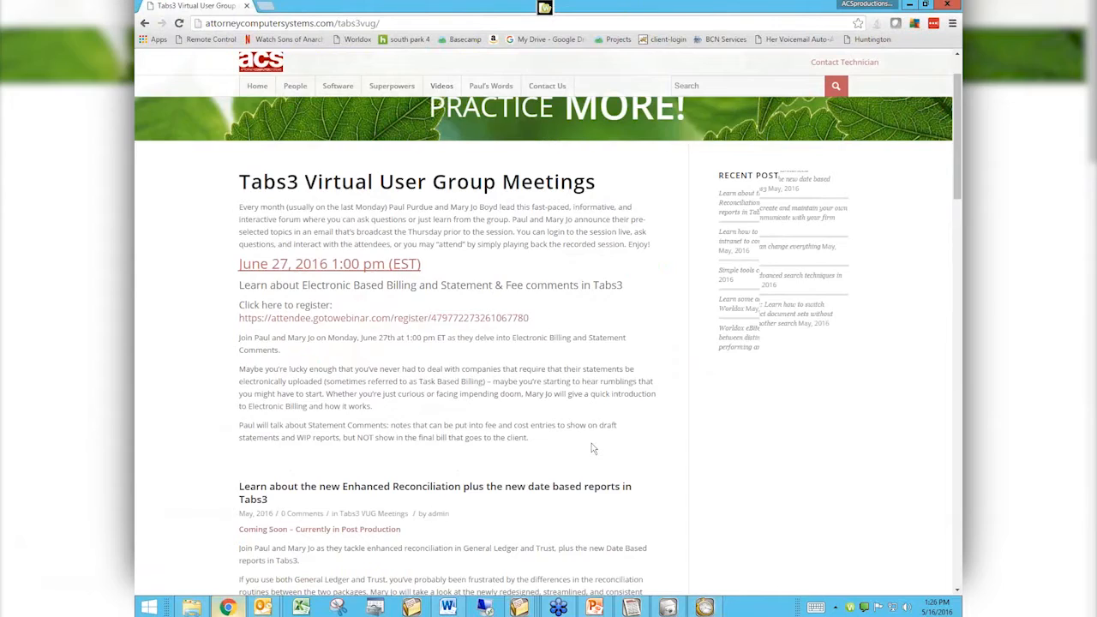
scroll(591, 449, down, 2)
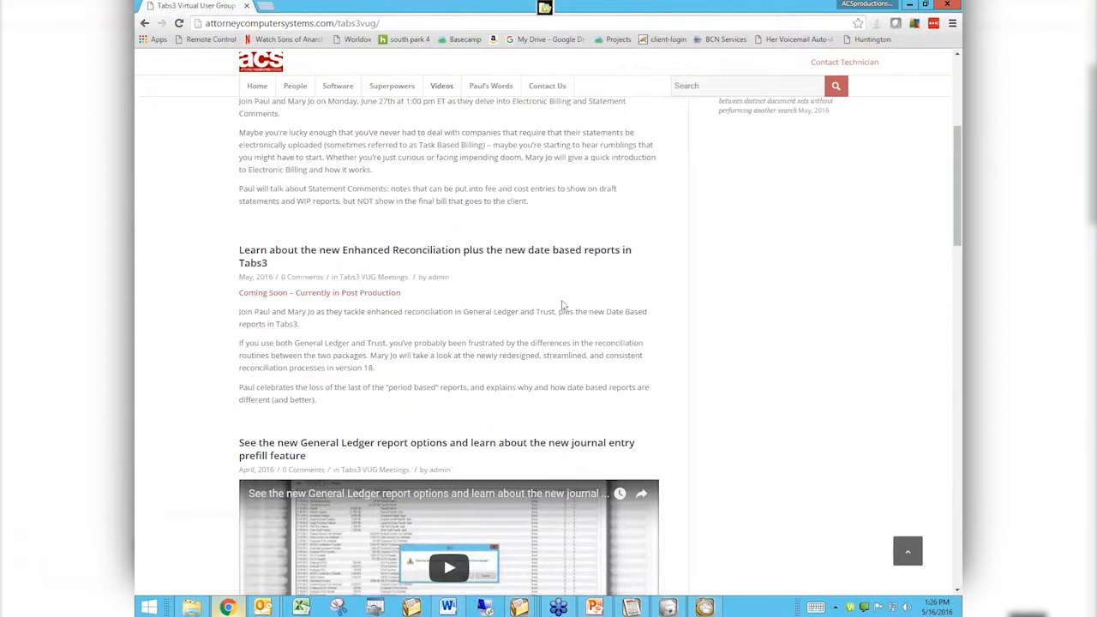
scroll(563, 304, down, 3)
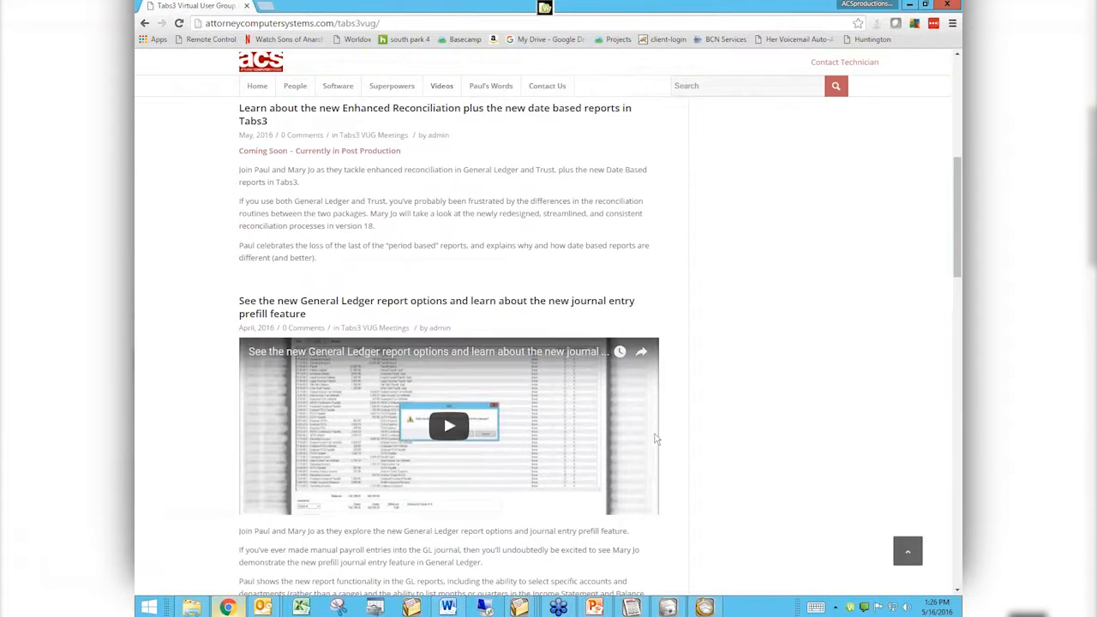
scroll(656, 438, down, 4)
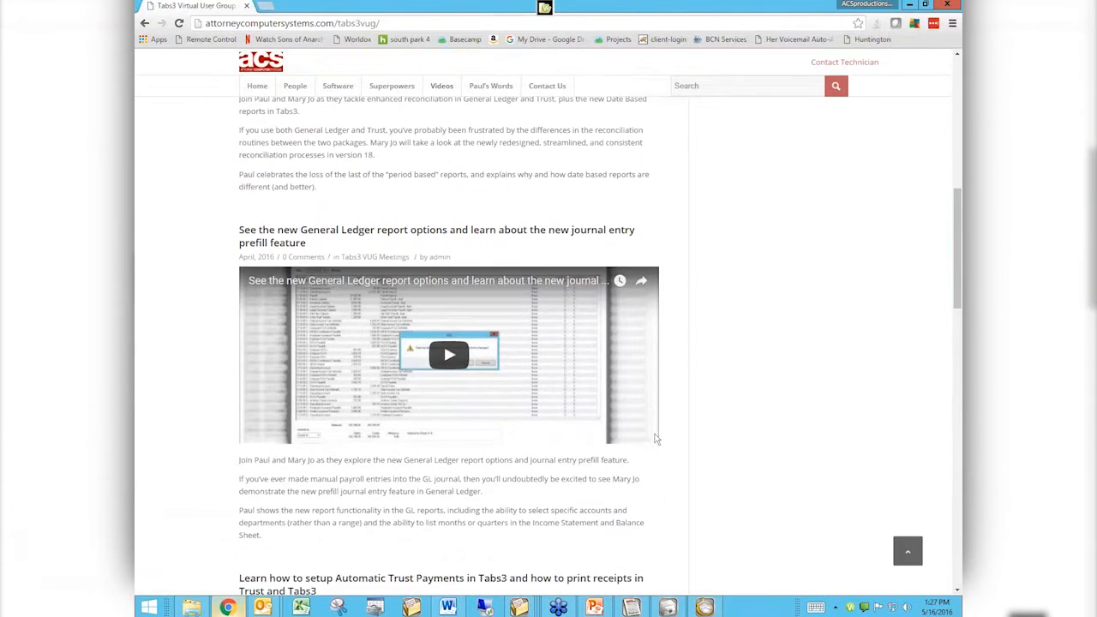
scroll(656, 438, down, 3)
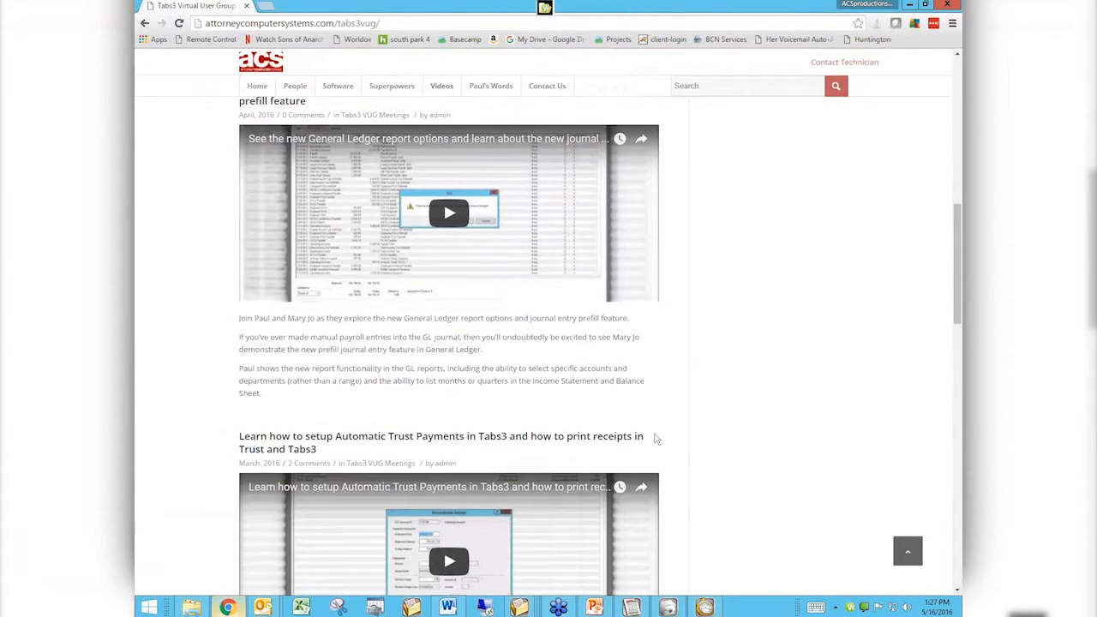
scroll(656, 439, down, 3)
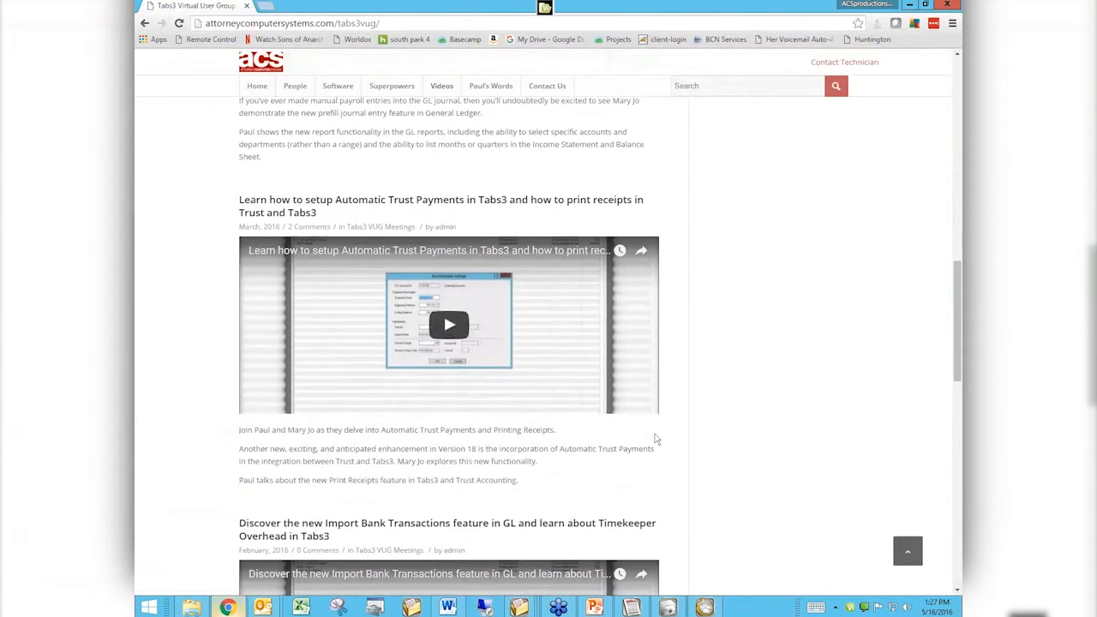
scroll(655, 439, down, 6)
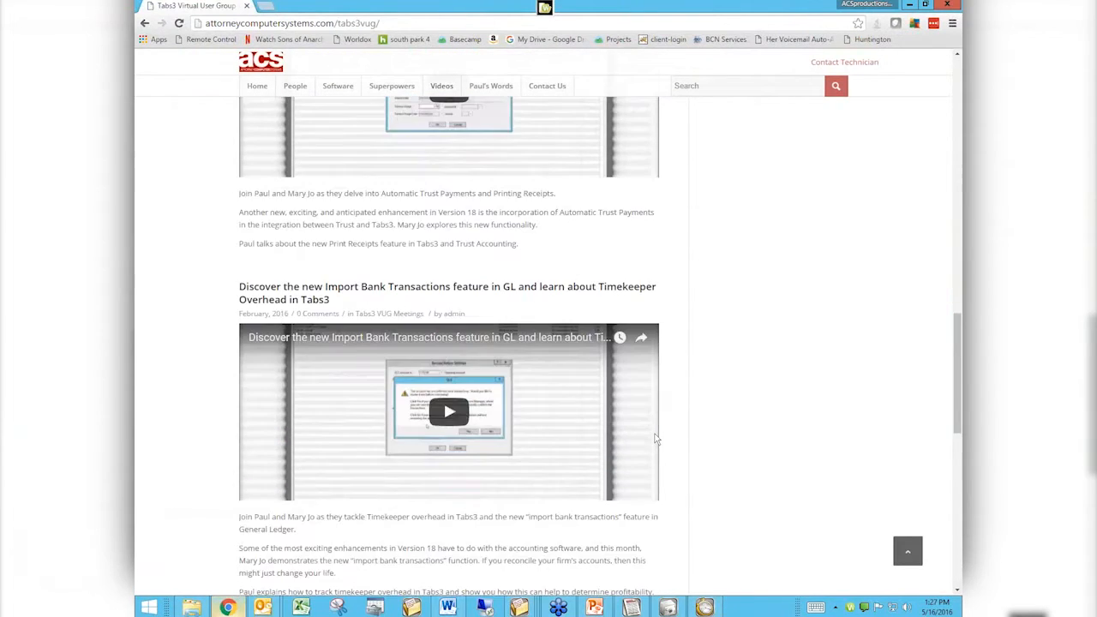
scroll(656, 439, down, 4)
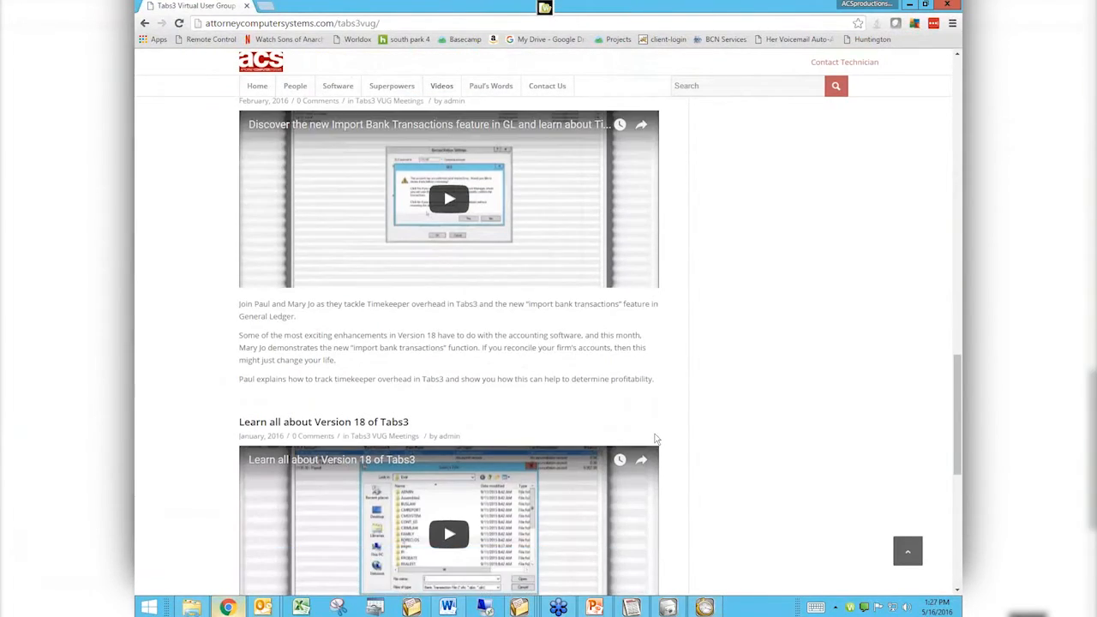
scroll(656, 438, down, 7)
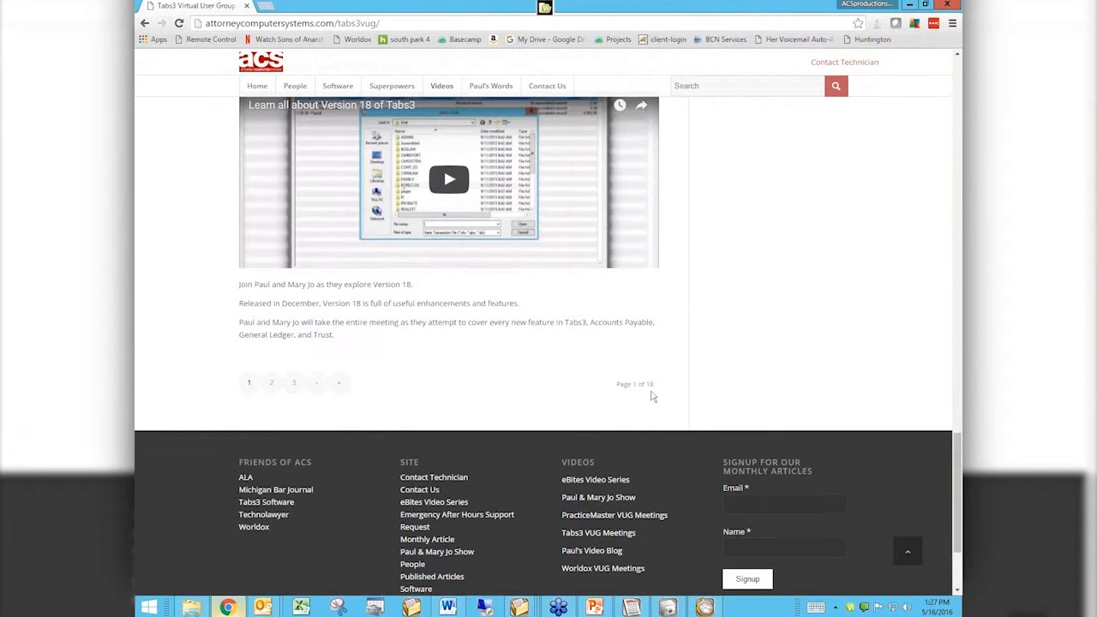
- Search the Attorney Computer Systems website for "email"
click(957, 69)
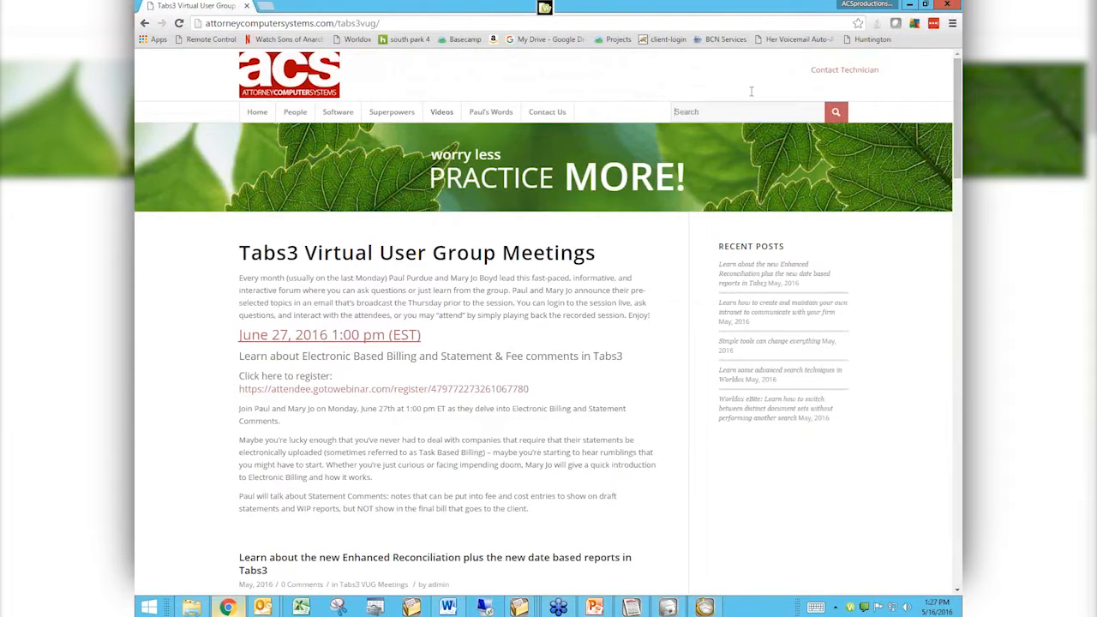
text(email)
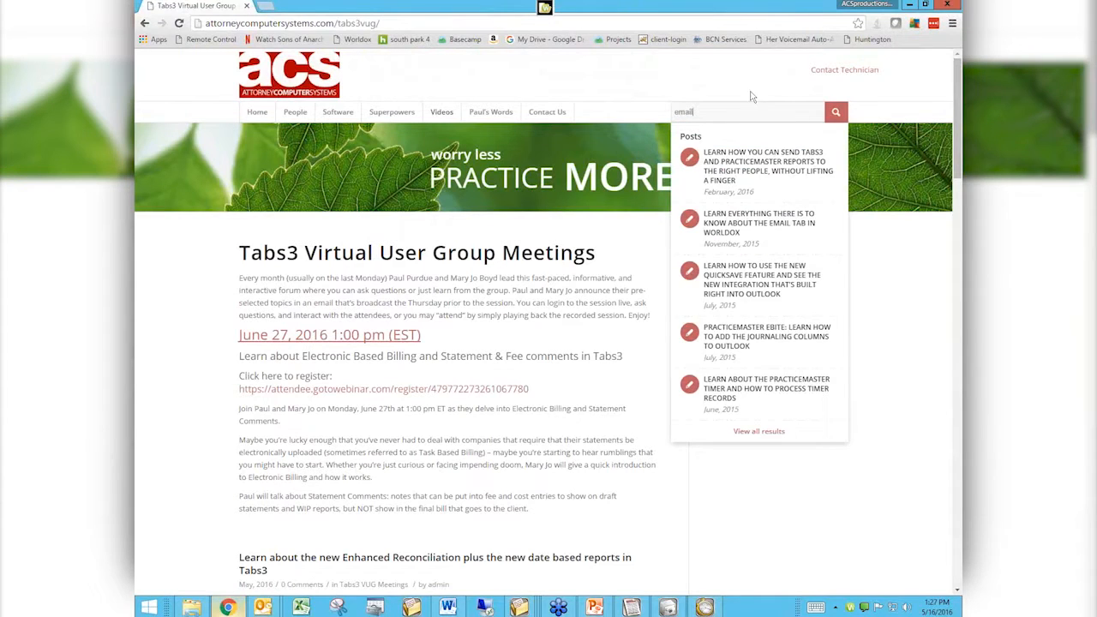
key(Return)
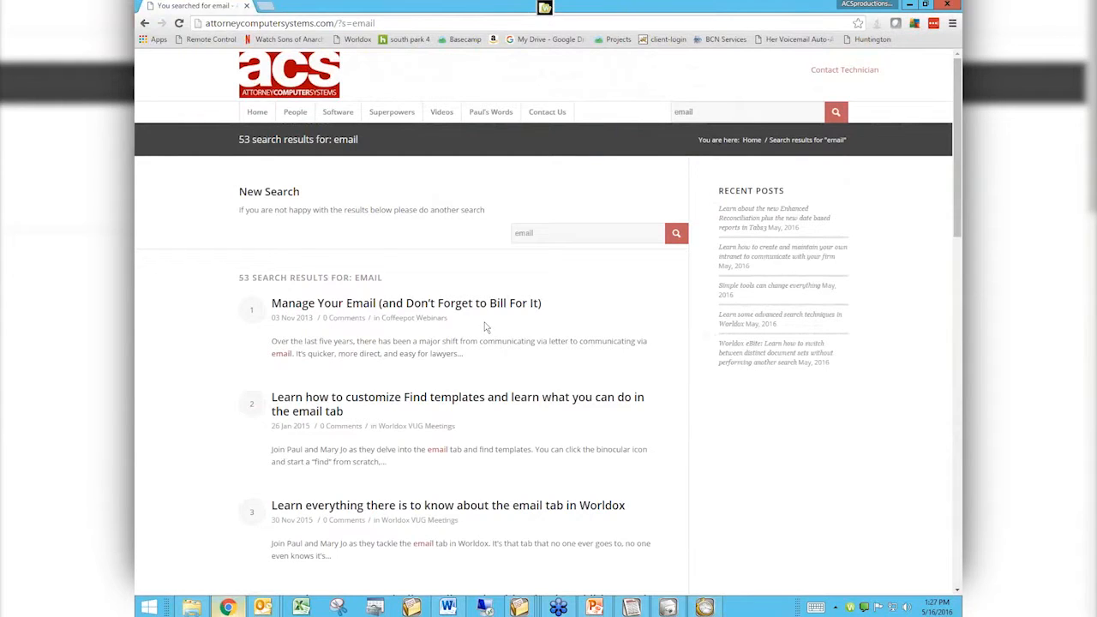
mouse_move(471, 137)
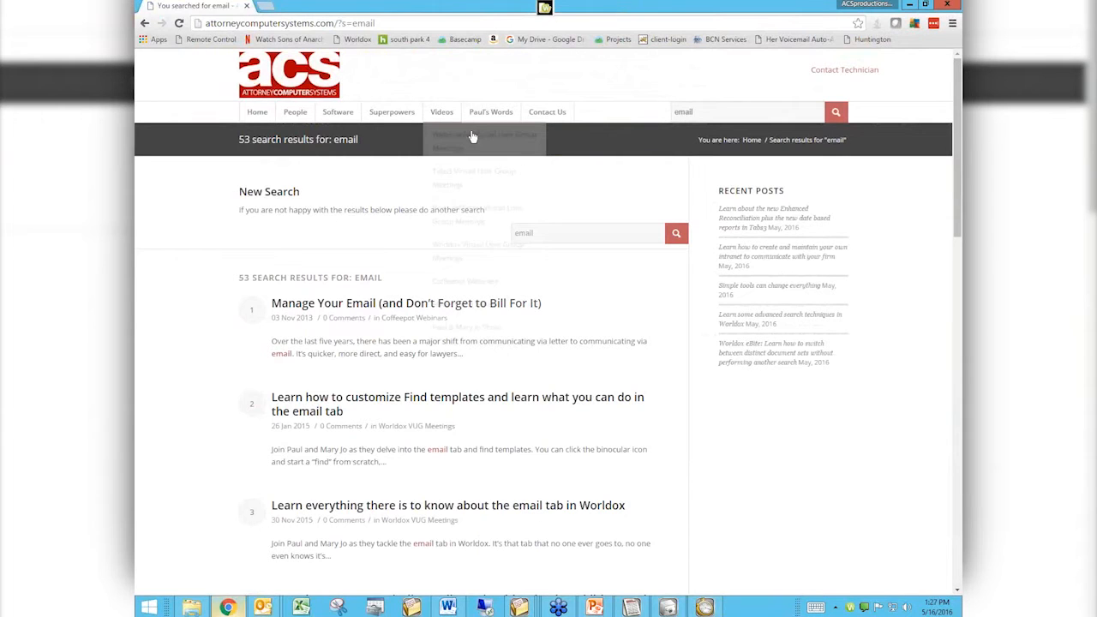